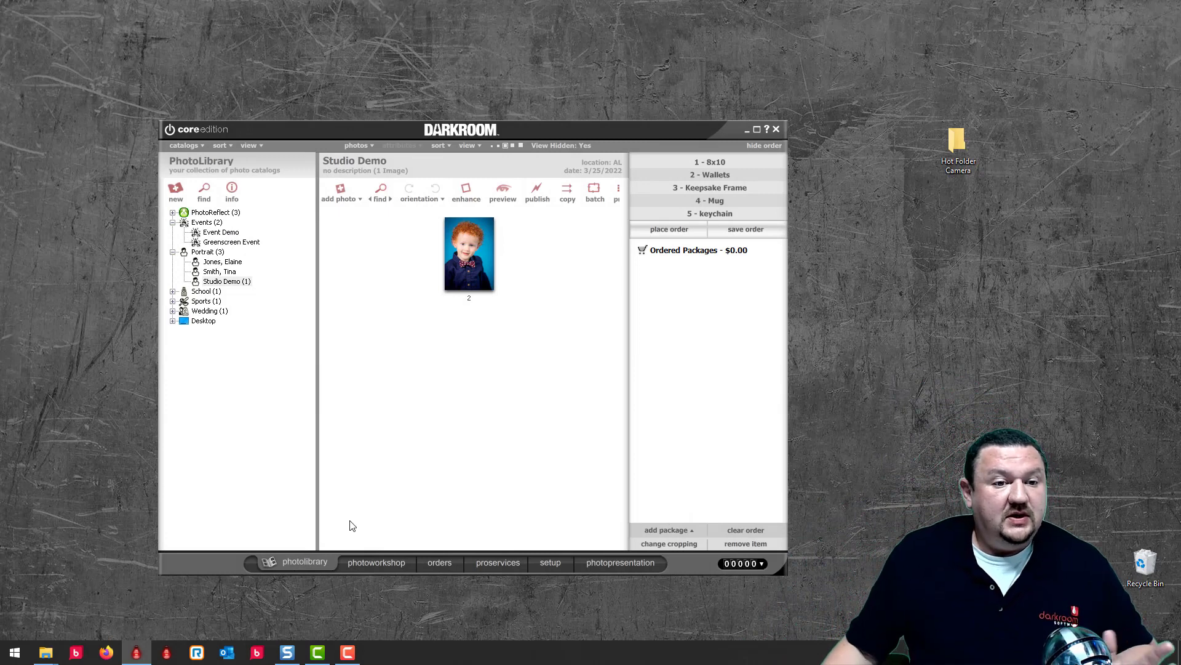
Drag the Hot Folder Camera desktop folder slightly to the right, beside the Studio Demo catalog
left_click_drag(957, 146, 1006, 151)
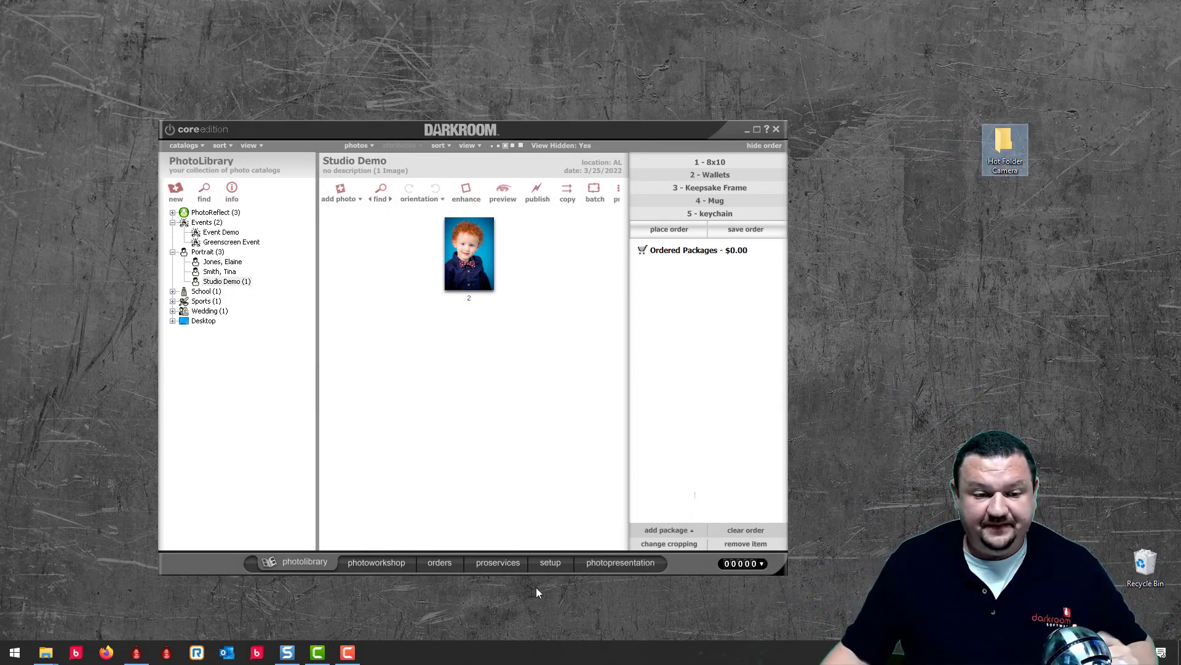
Check the Hot Folder Camera settings in Setup, then copy a second portrait into the hot folder
left_click(553, 563)
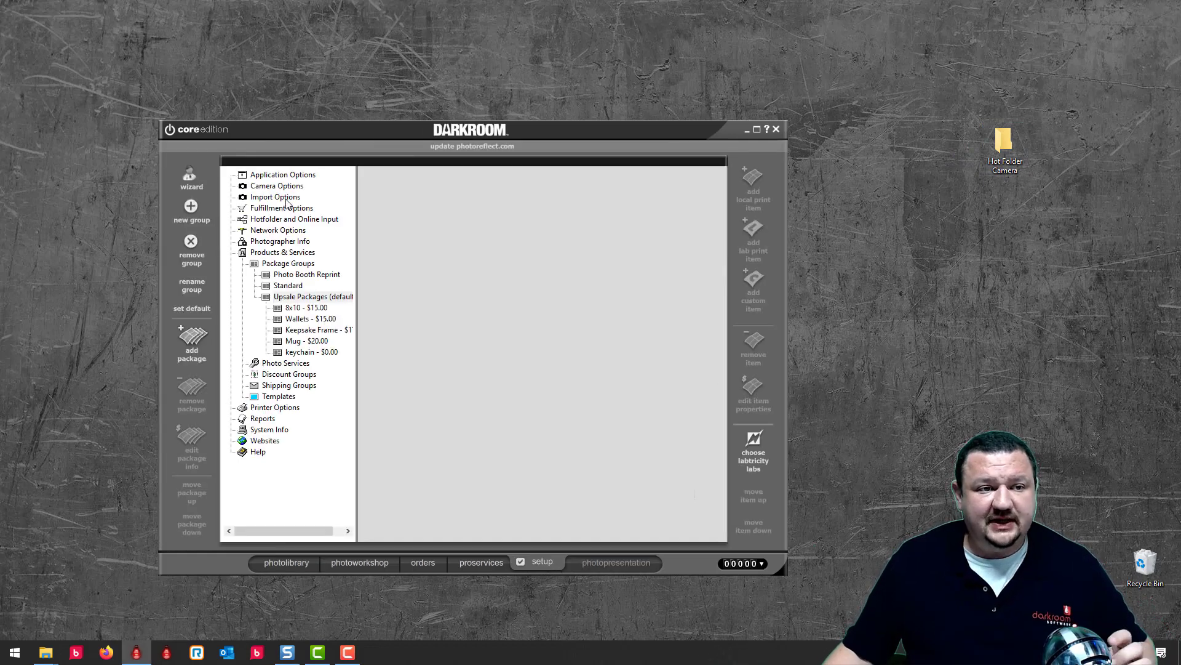
left_click(280, 185)
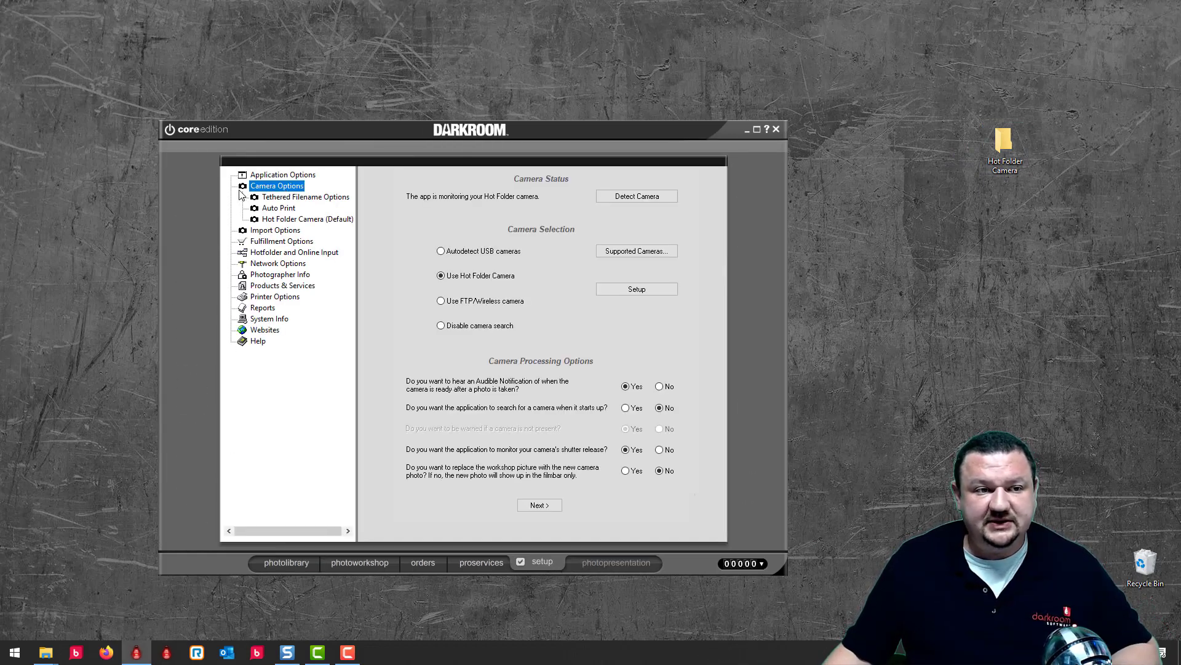
left_click(275, 219)
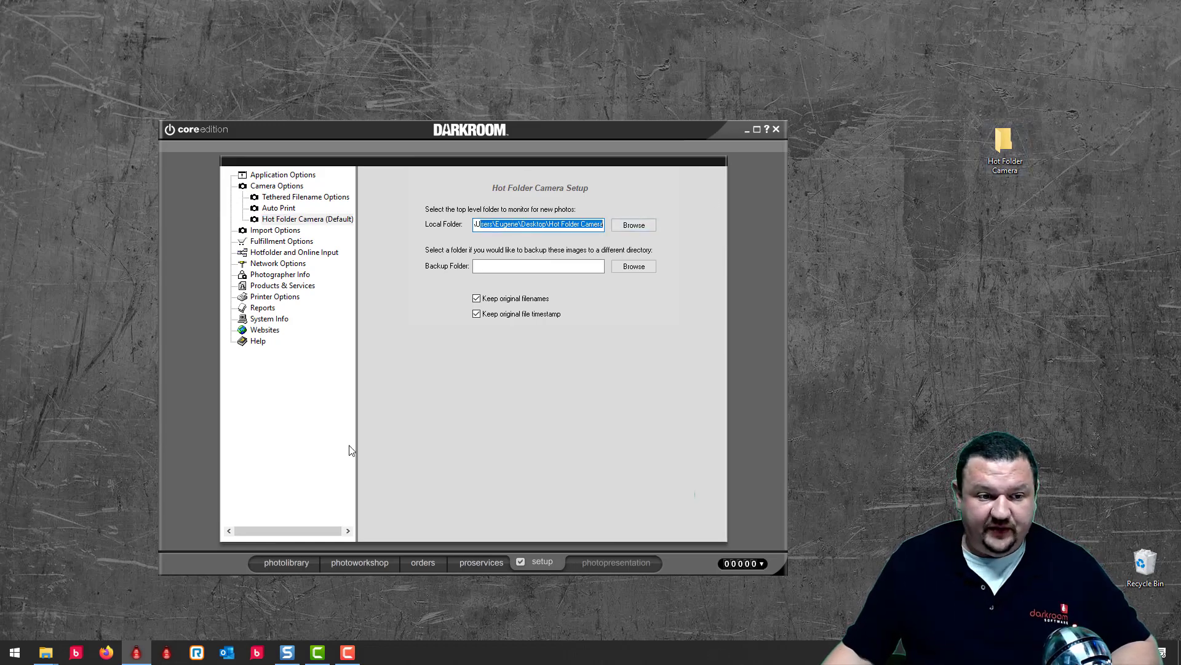
left_click(286, 555)
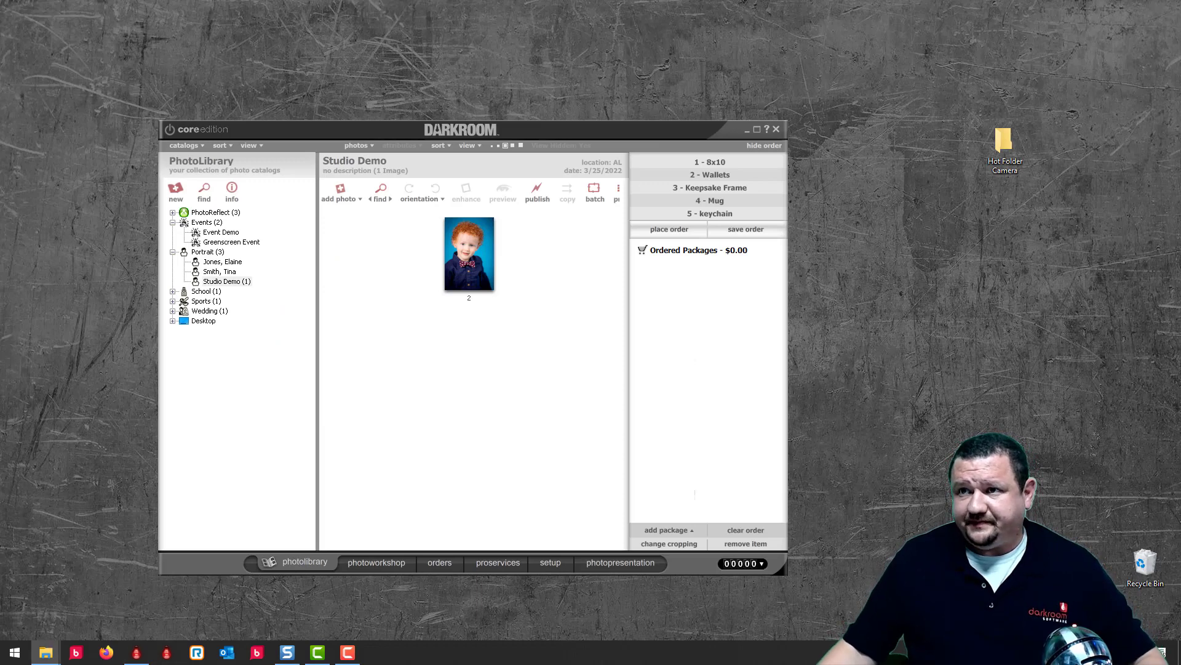
left_click_drag(1180, 62, 1005, 149)
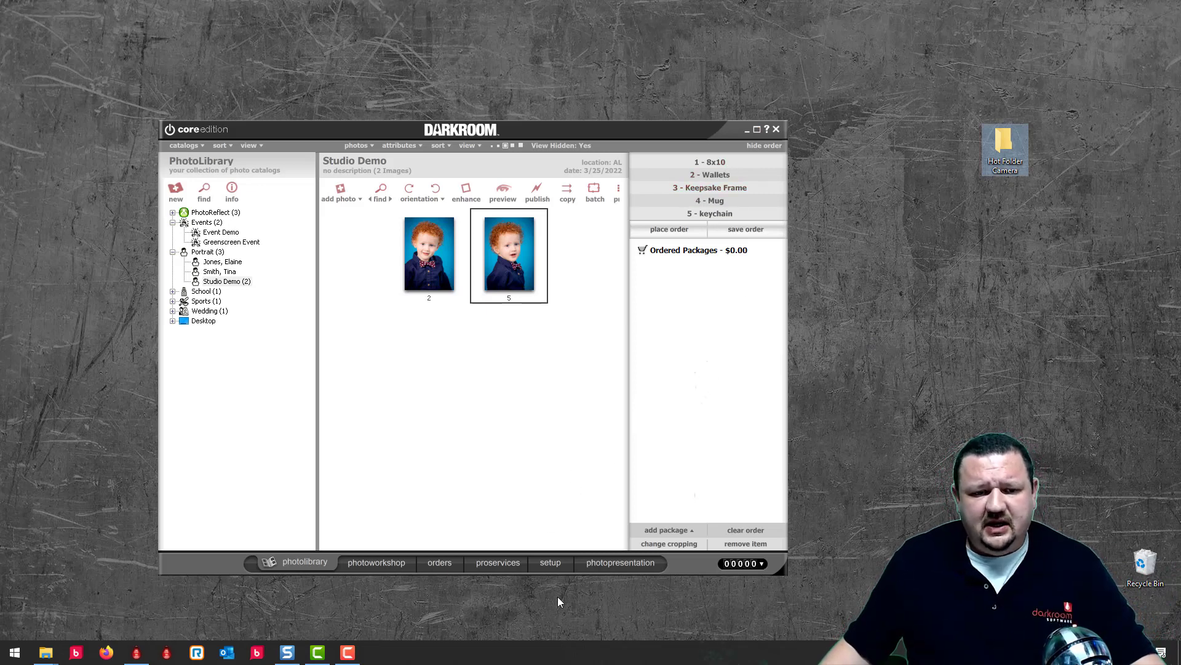
Make Photo Booth Reprint the default package group, offering 4x6, 2 Strips, SMS and email
left_click(683, 530)
mouse_move(687, 518)
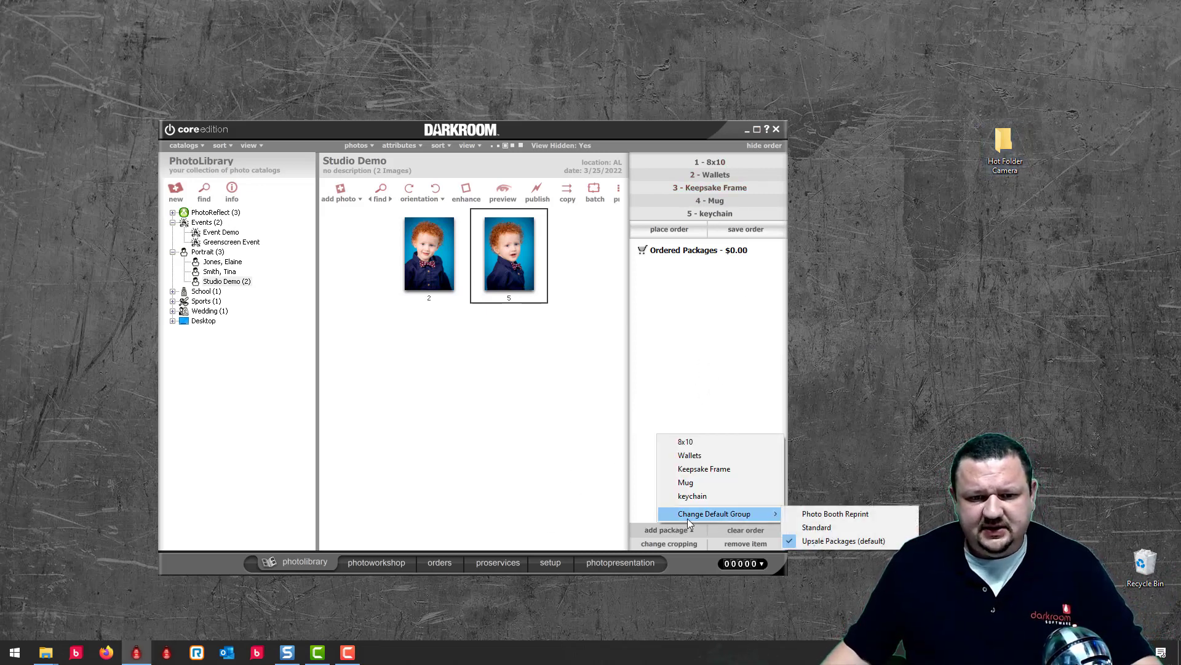
left_click(851, 518)
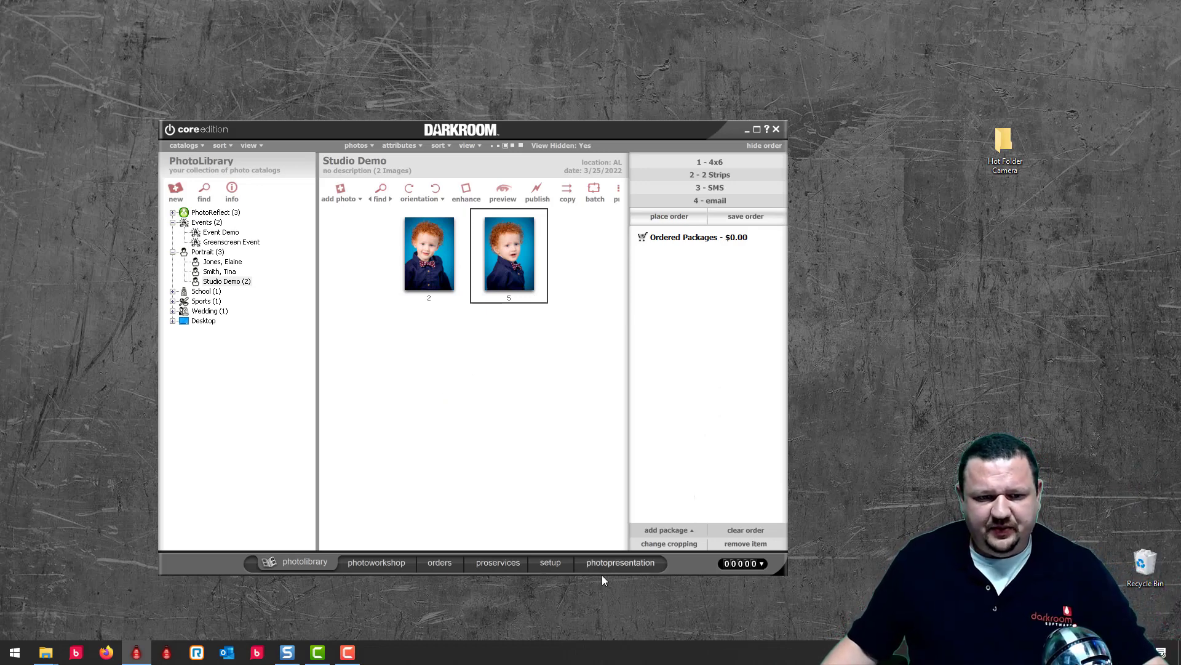
In presentation mode, zoom into img_1004.jpg, apply the maximum vignette, and shift it up in the frame
left_click(623, 563)
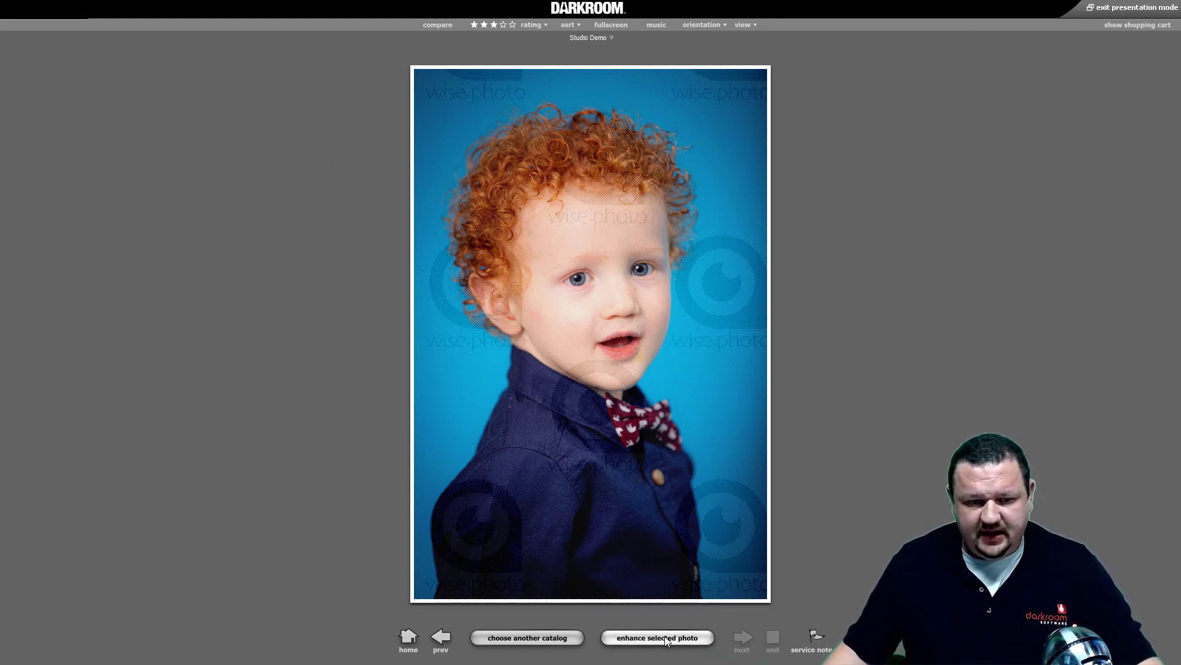
left_click(627, 638)
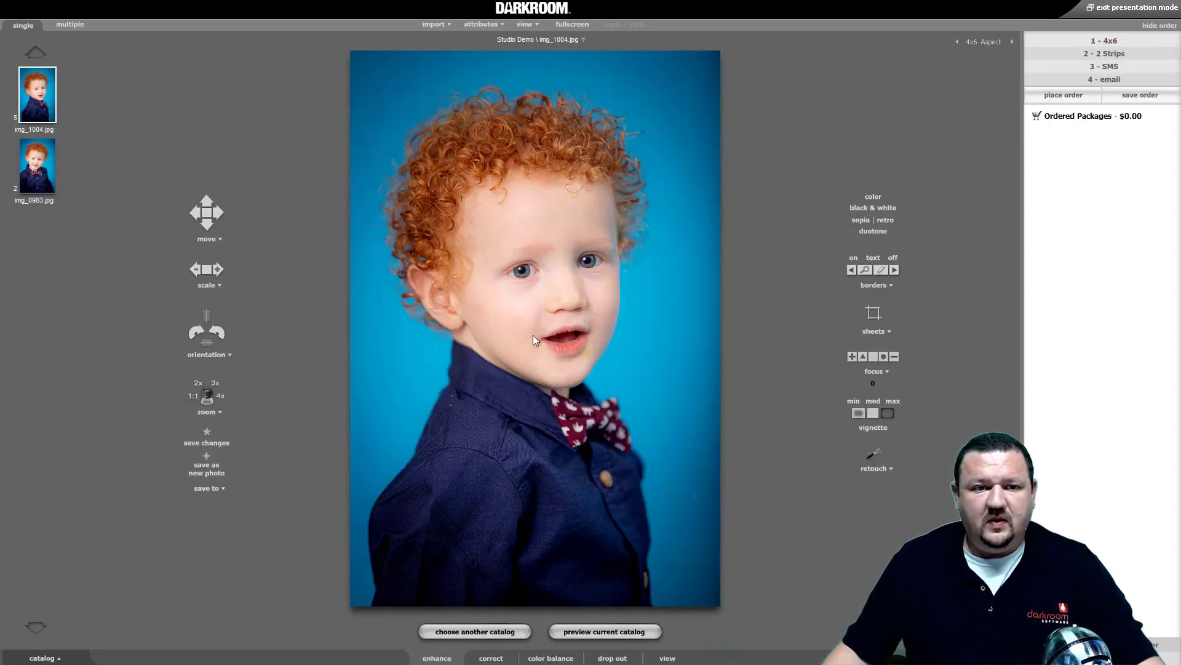
scroll(533, 334, "up", 2)
scroll(554, 316, "up", 4)
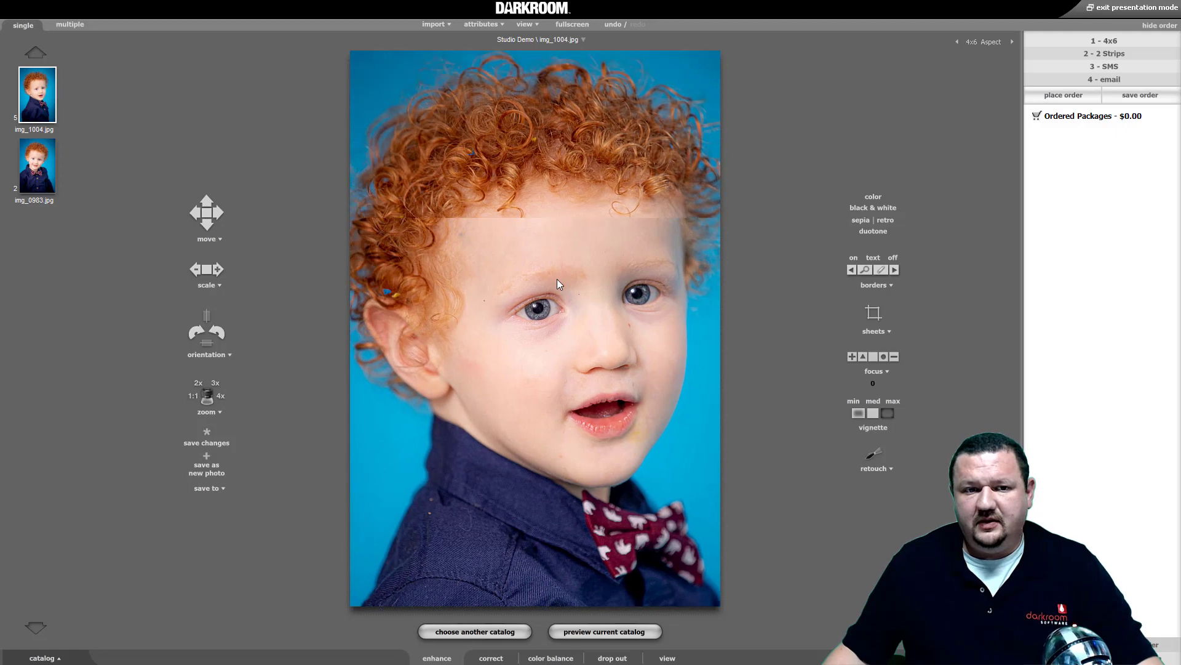
left_click(886, 414)
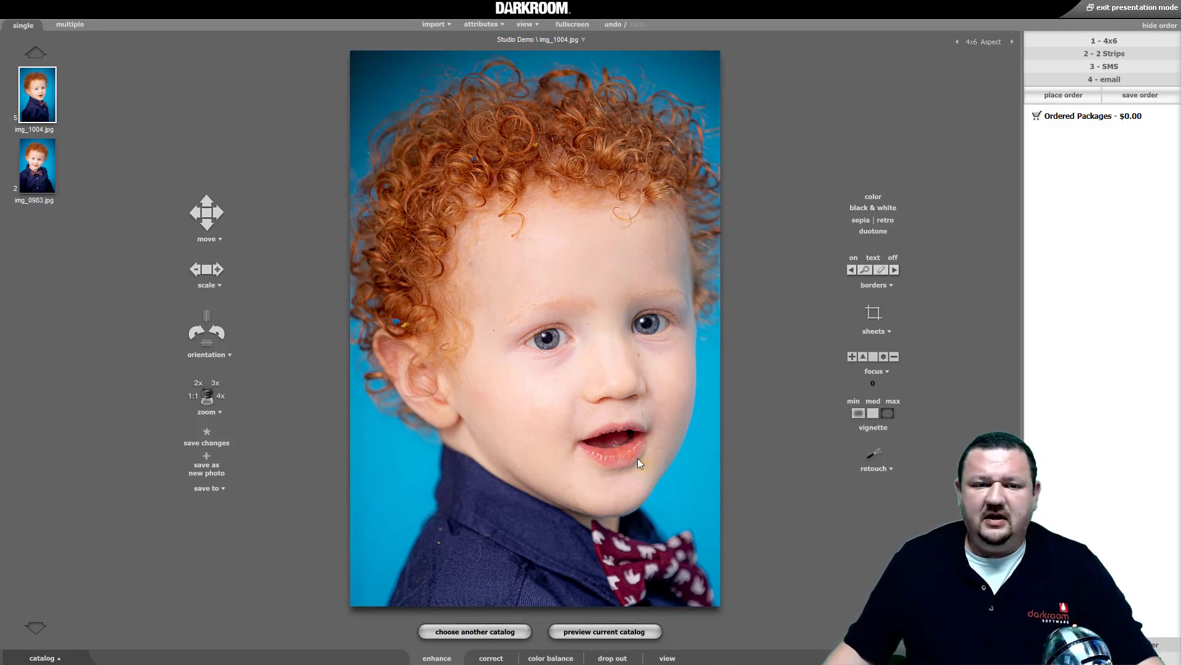
scroll(566, 441, "down", 2)
left_click_drag(564, 436, 555, 382)
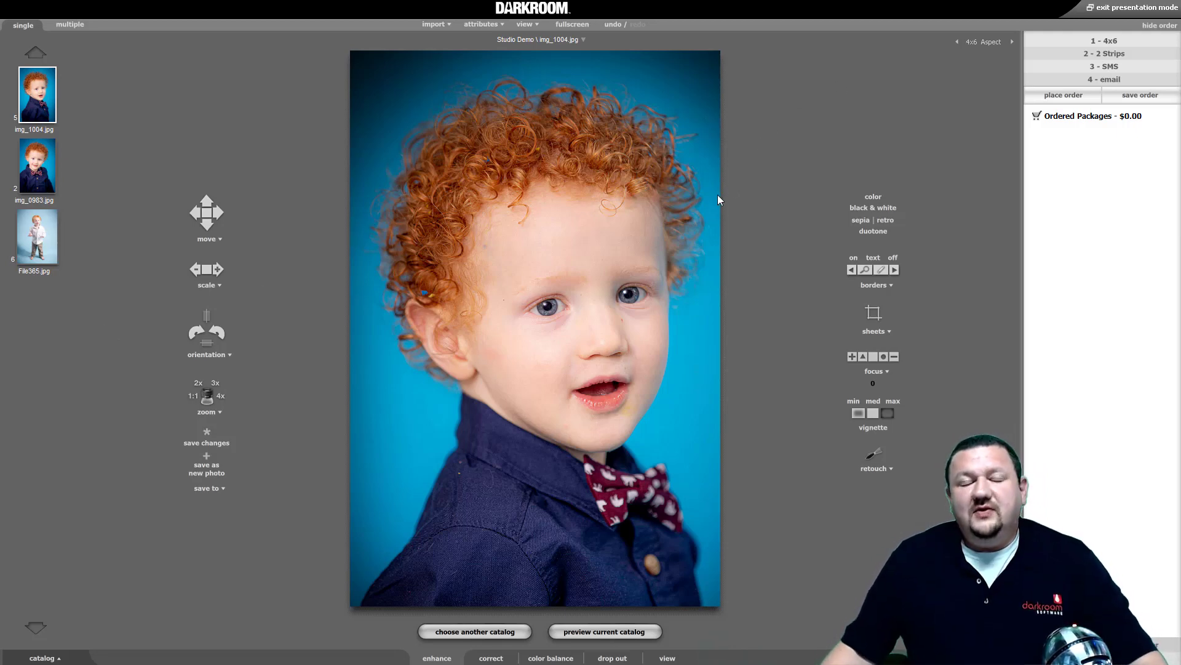
Order one 4x6 of the curly-haired portrait and one 2 Strips of File365.jpg, then exit presentation mode
left_click(1094, 47)
left_click(556, 311)
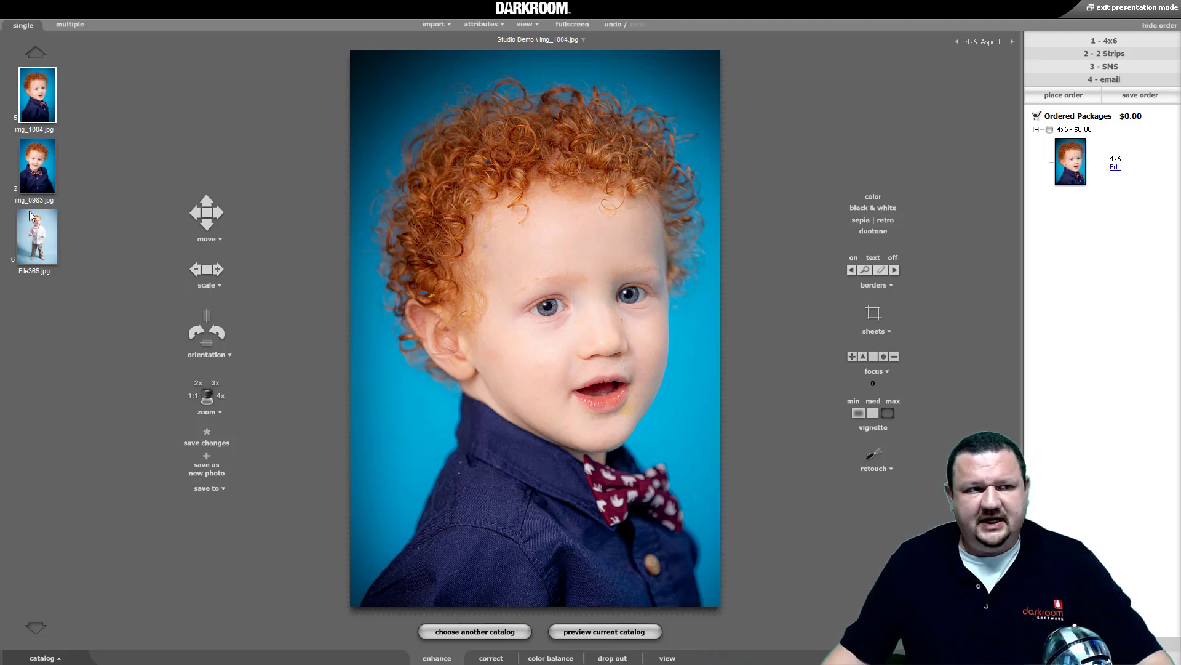
left_click(29, 231)
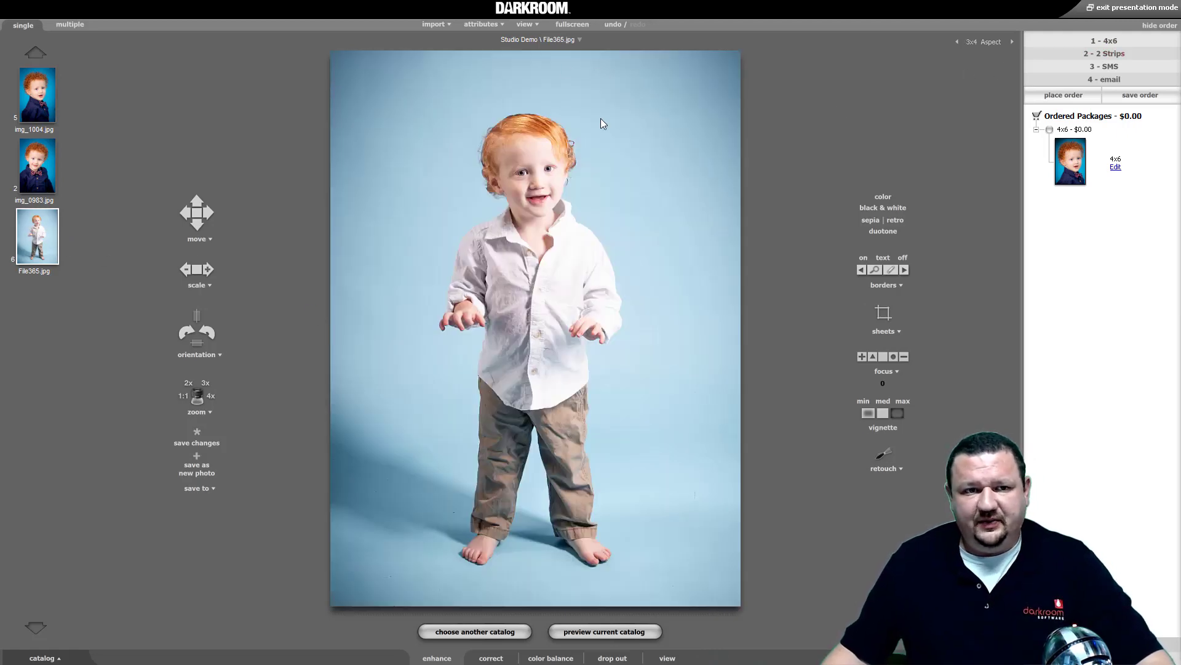
left_click(1109, 60)
left_click(561, 313)
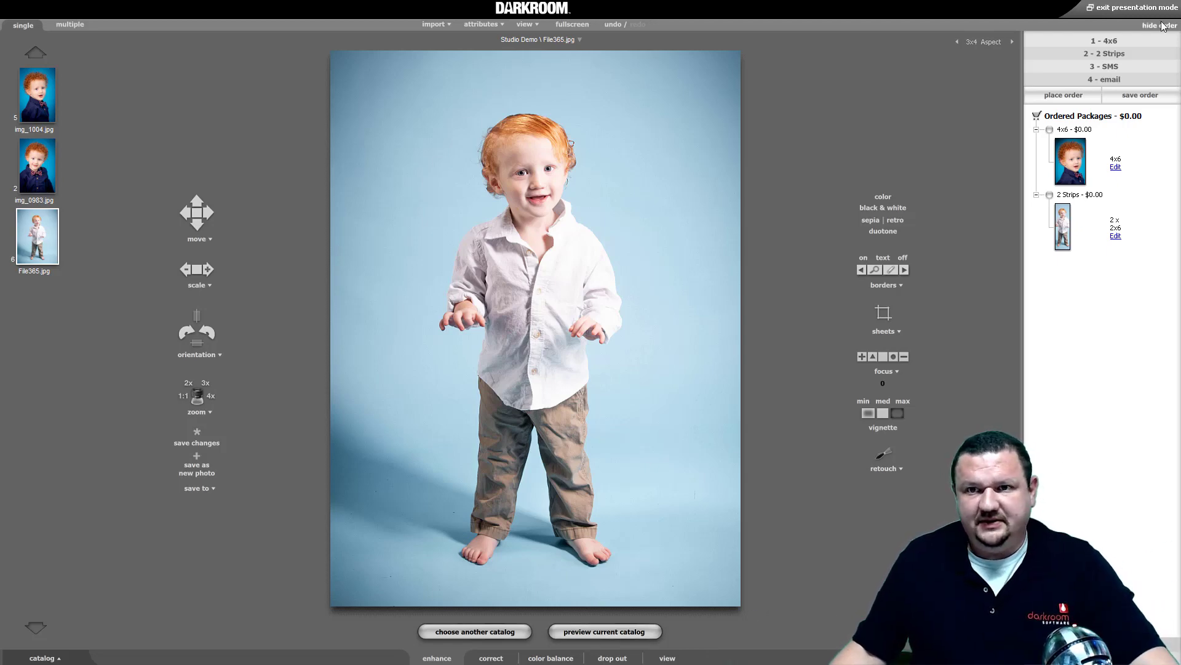
left_click(1134, 8)
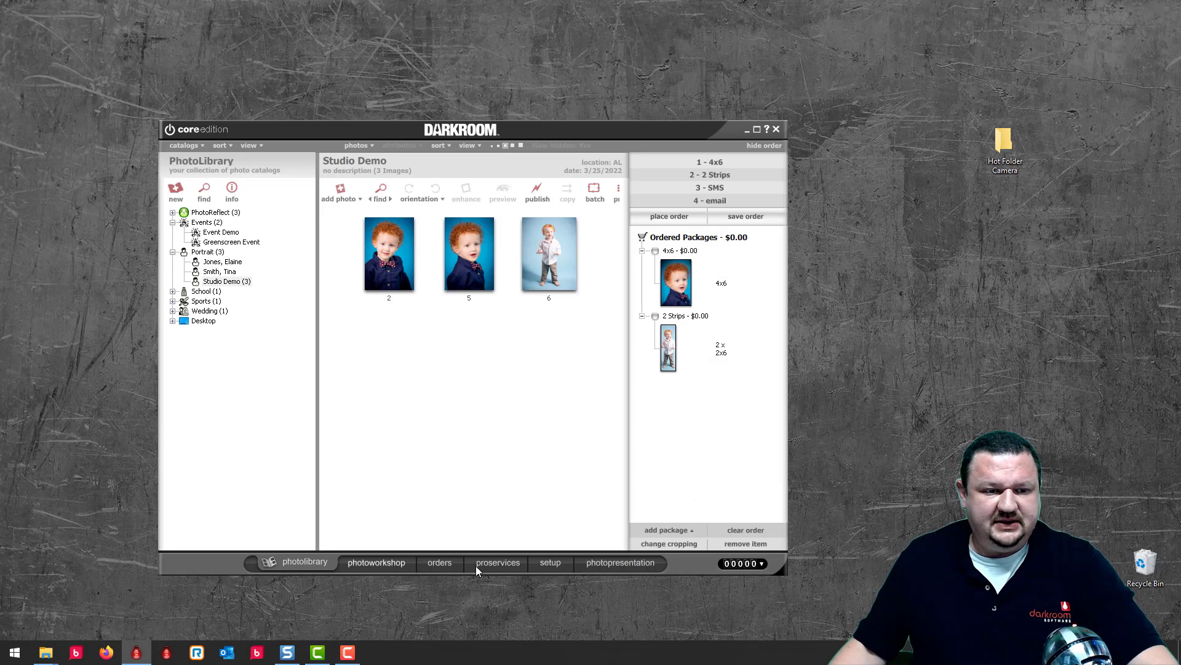
left_click(633, 563)
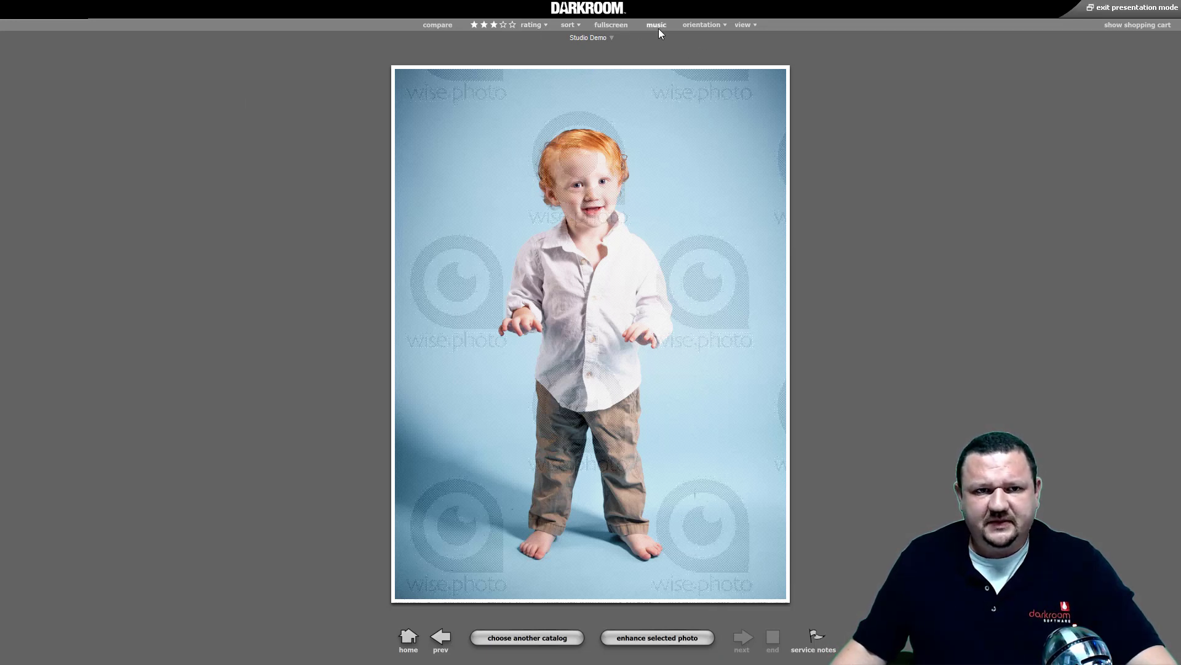
left_click(620, 24)
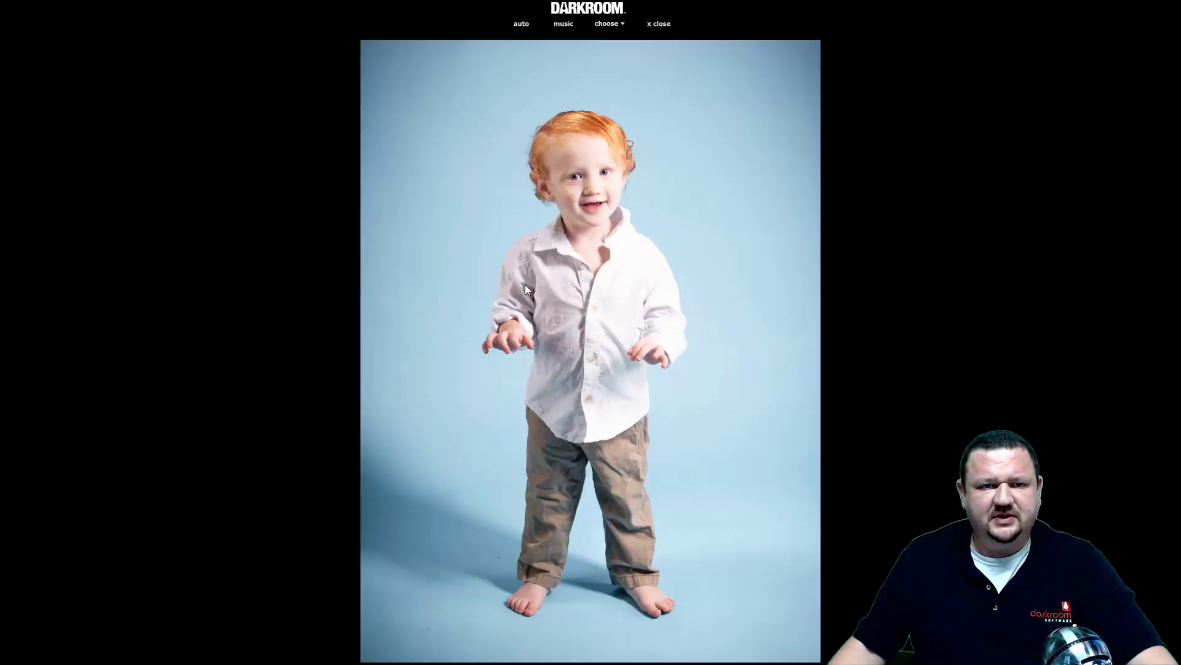
left_click(523, 26)
left_click(545, 365)
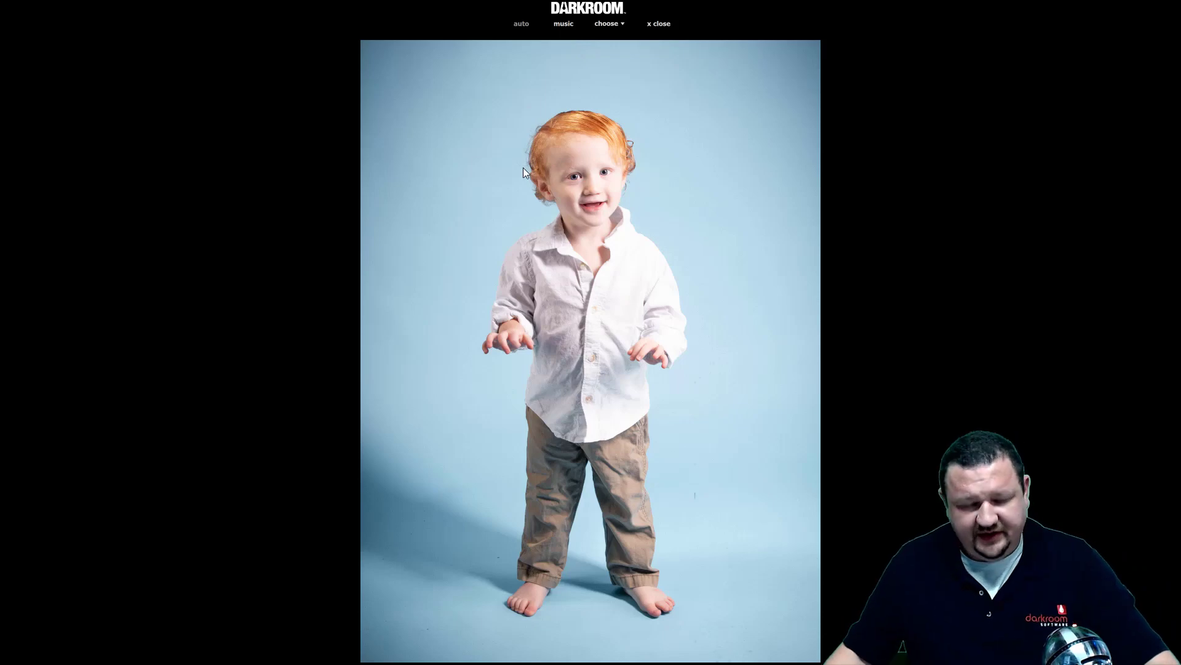
key("Escape")
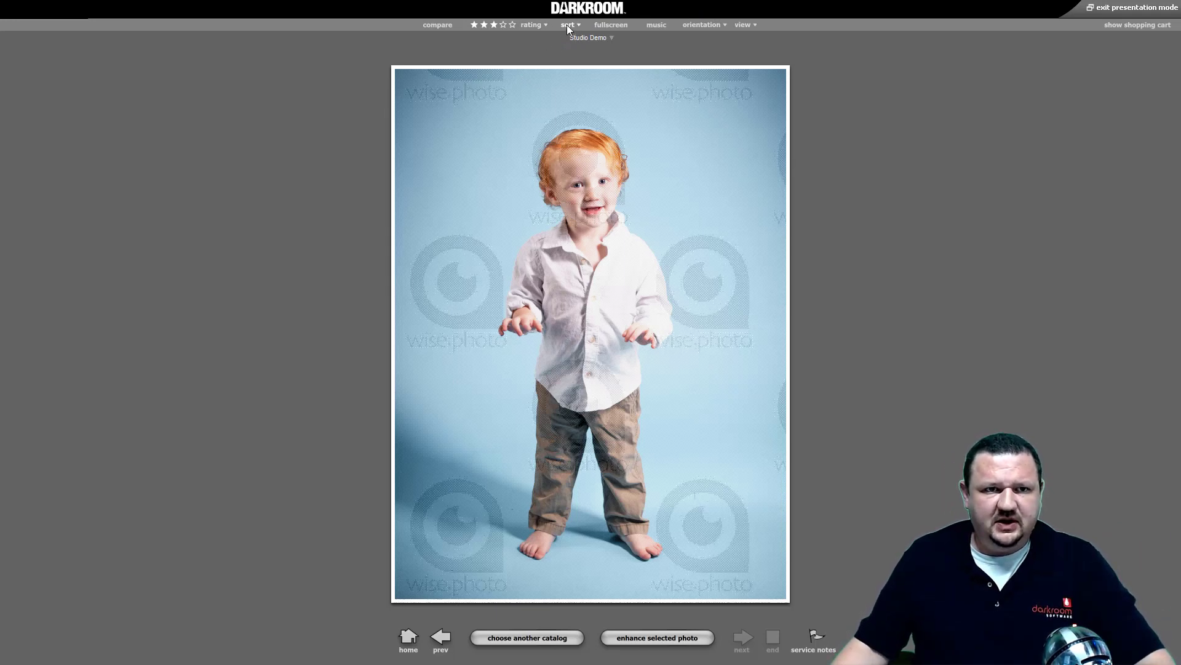
left_click(438, 25)
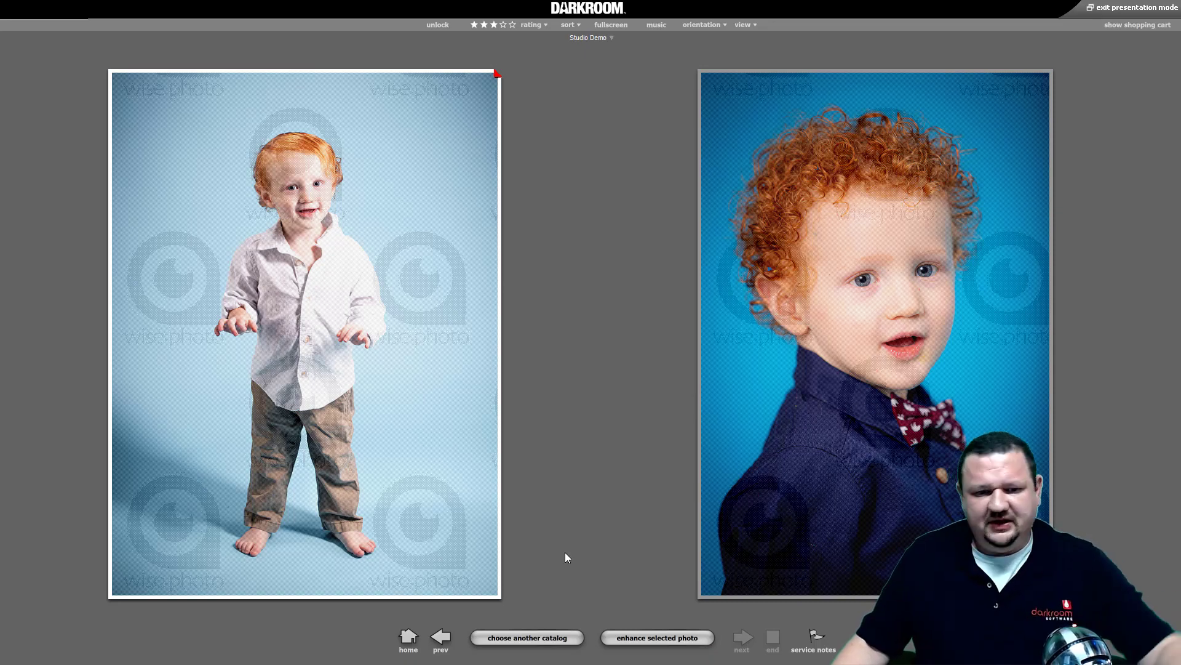
left_click(1122, 11)
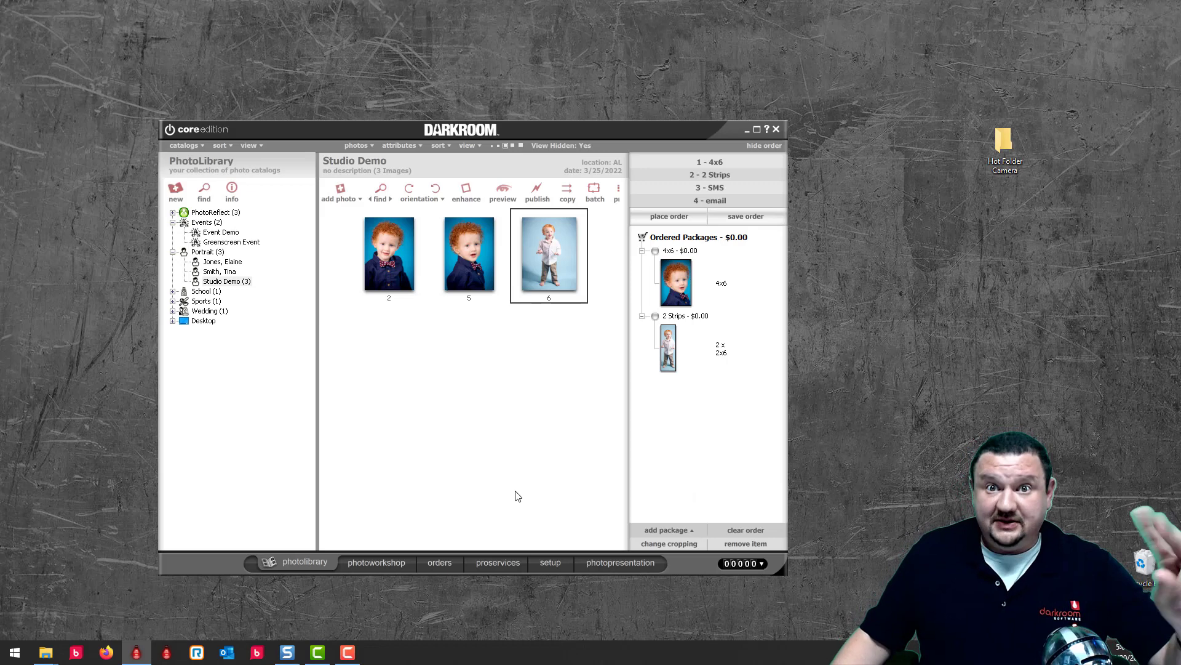
Review Workflow Settings, switching Event catalog presentation mode to Studio and back to Event
left_click(543, 560)
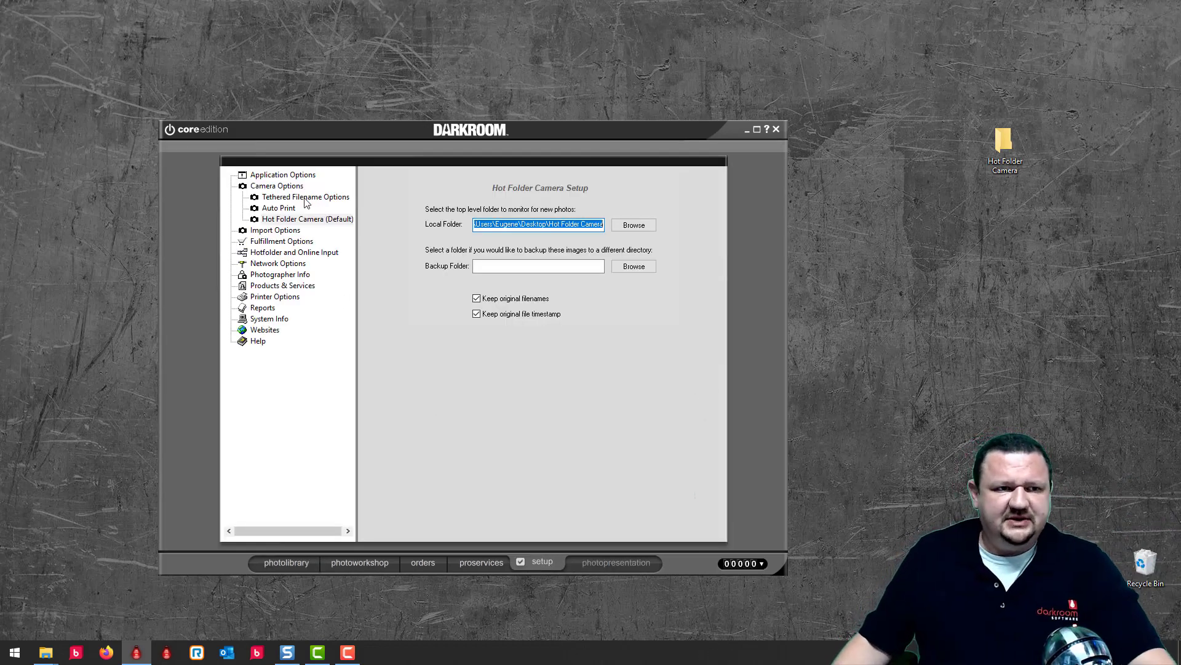
left_click(274, 176)
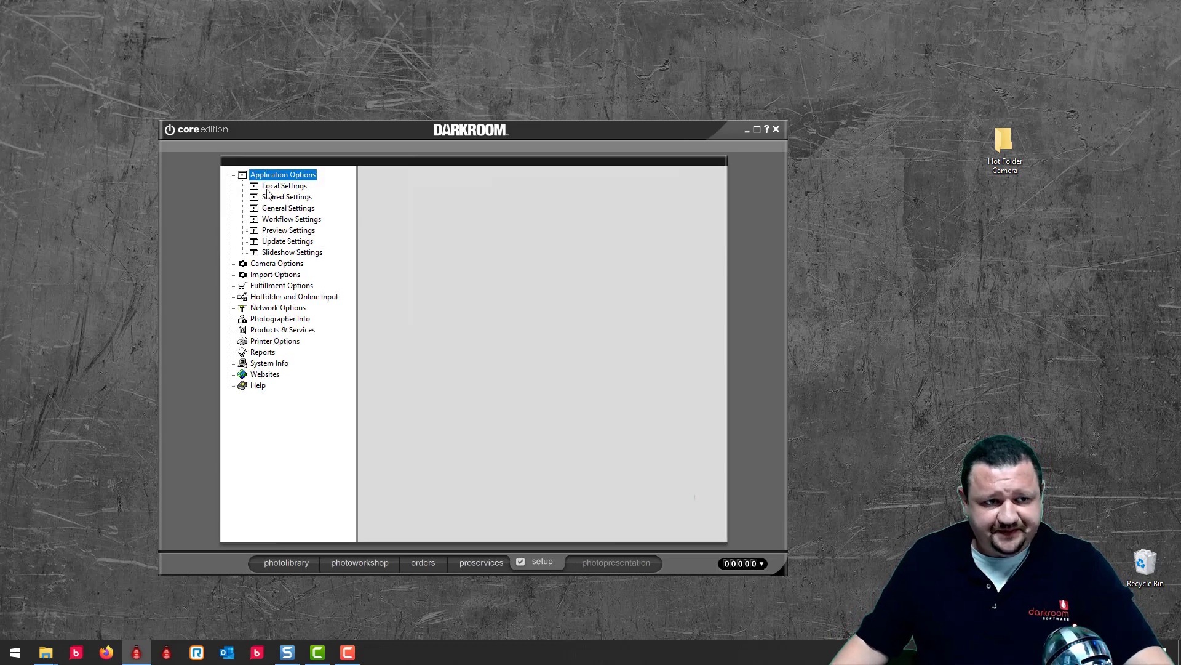
left_click(302, 220)
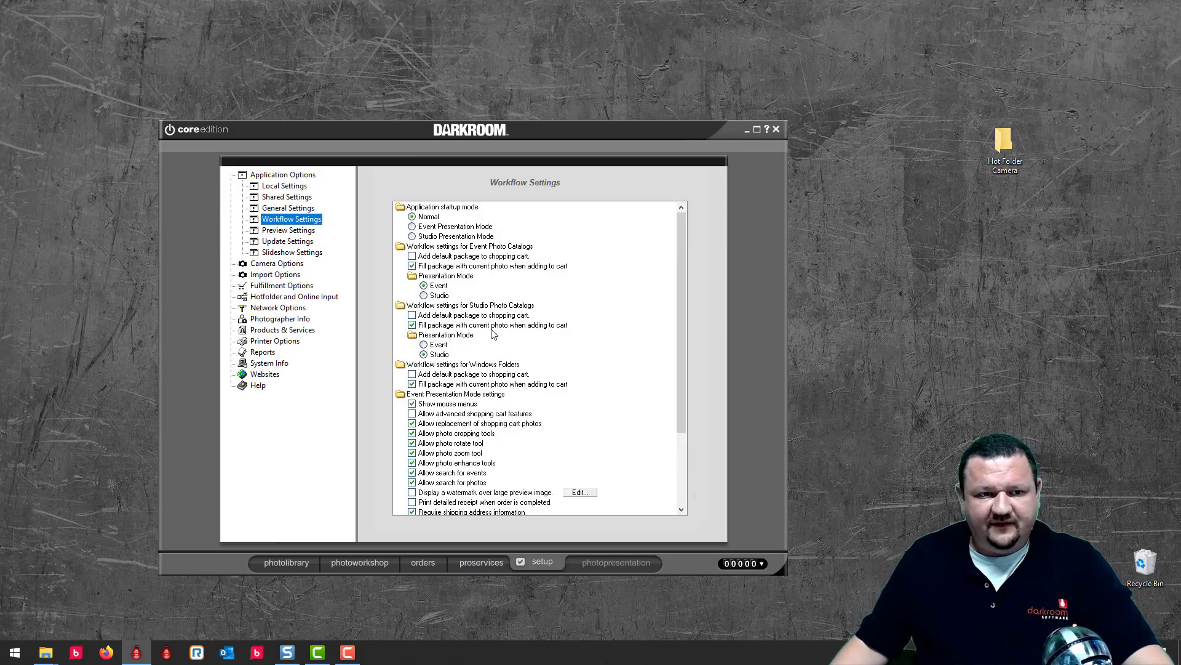
left_click(433, 296)
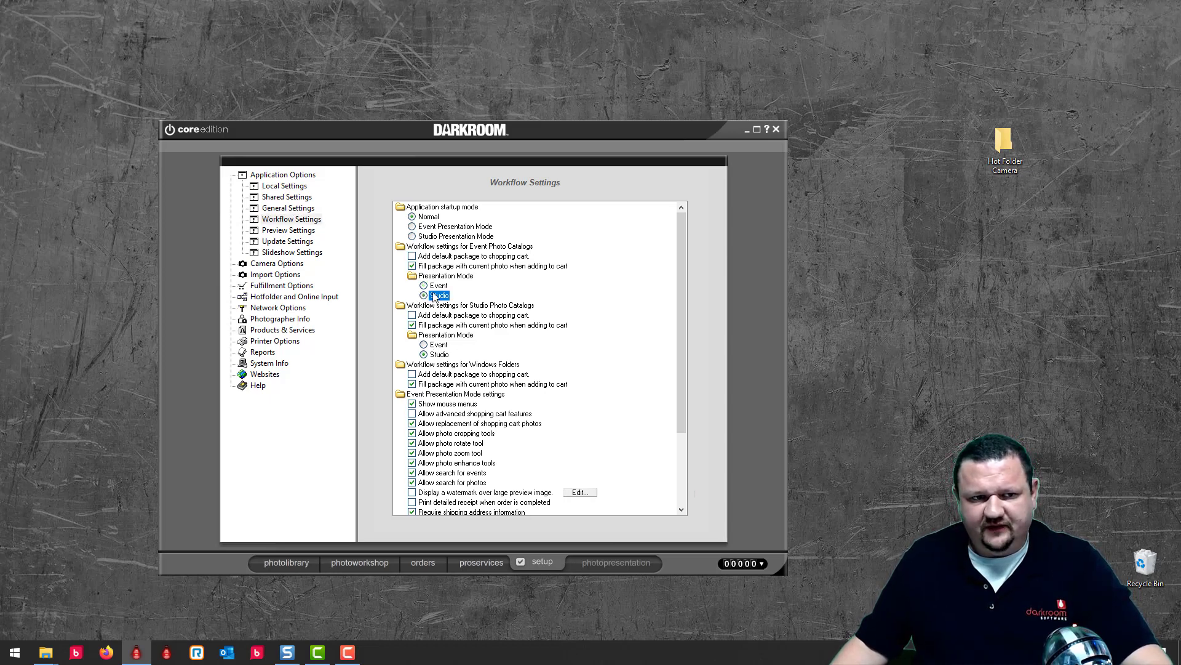
left_click(438, 286)
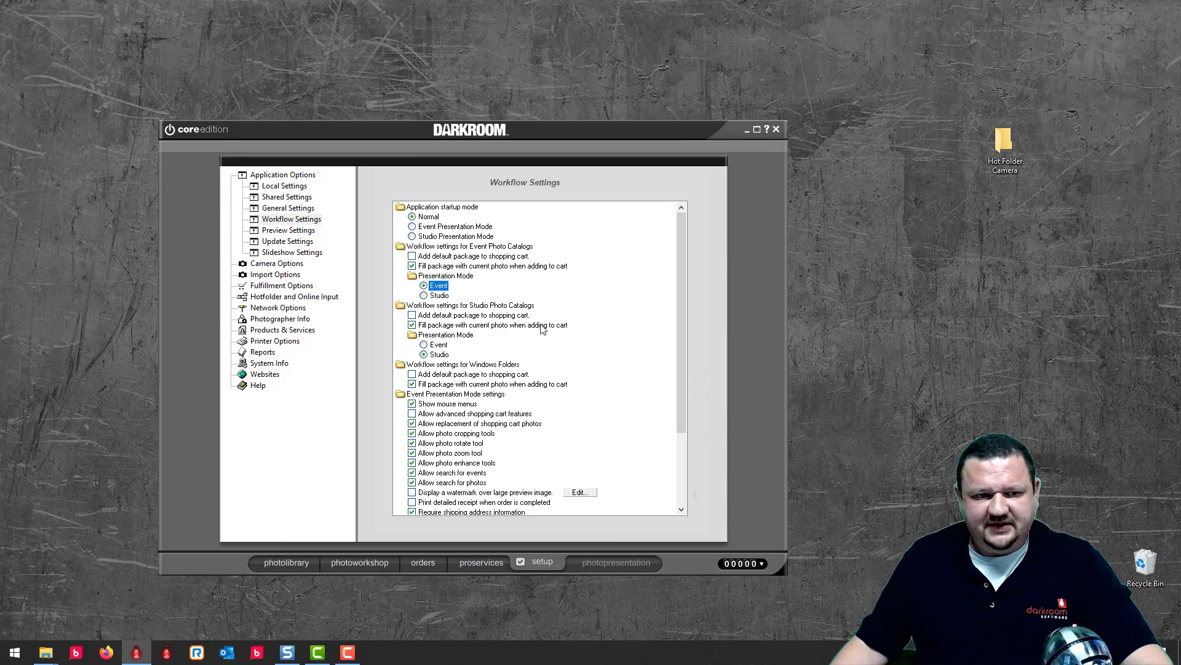
left_click_drag(678, 220, 680, 298)
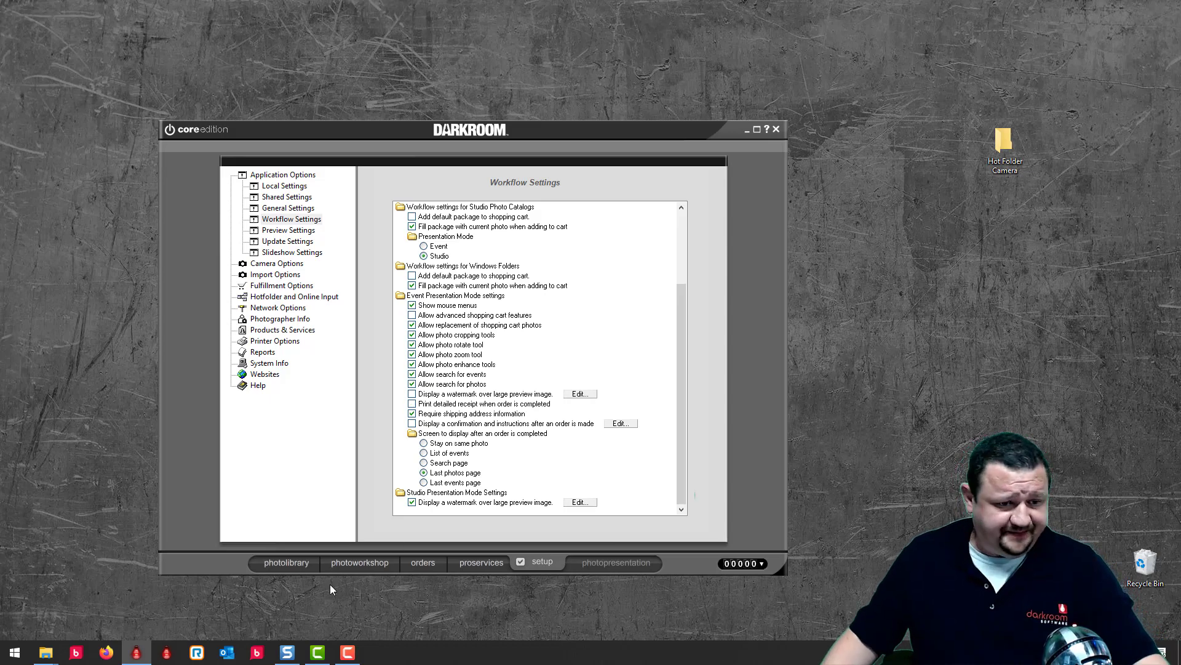
left_click(287, 562)
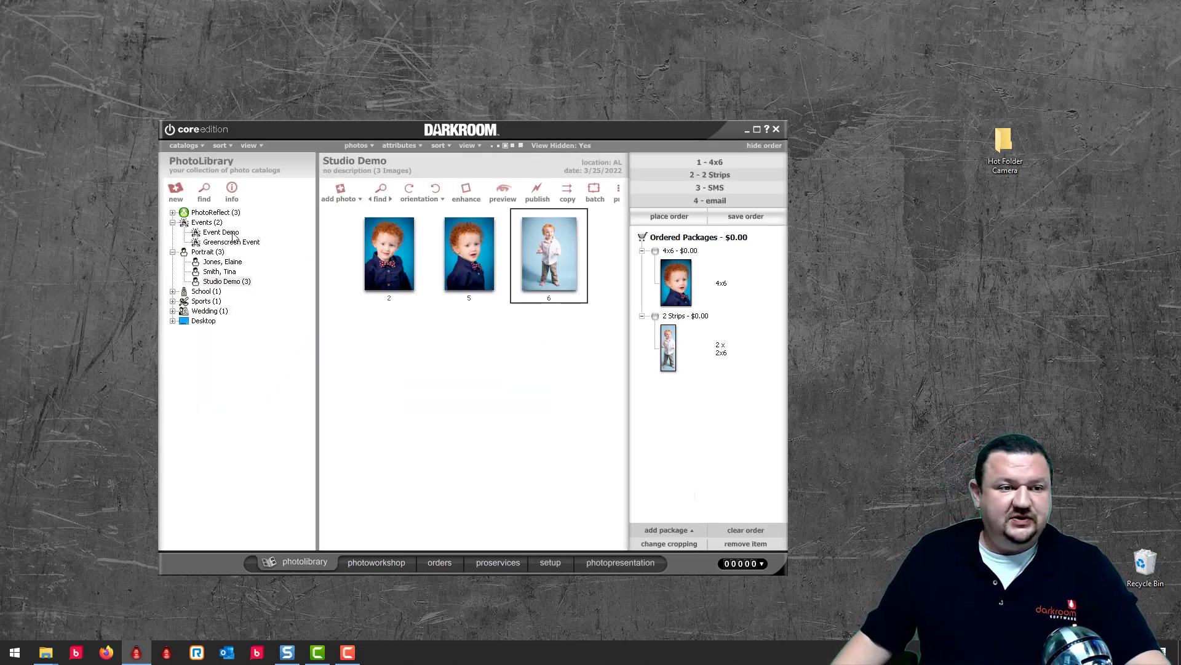
Clear the Studio Demo order to $0.00, then open Event Demo's catalog information in the wizard
left_click(744, 530)
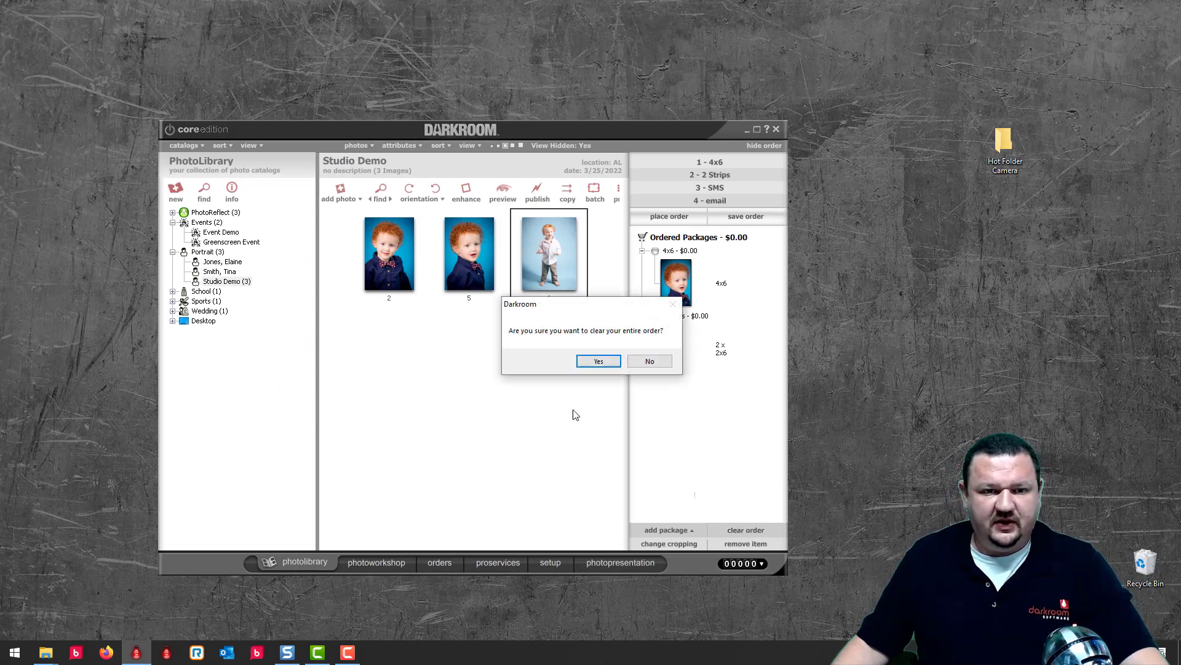
left_click(588, 363)
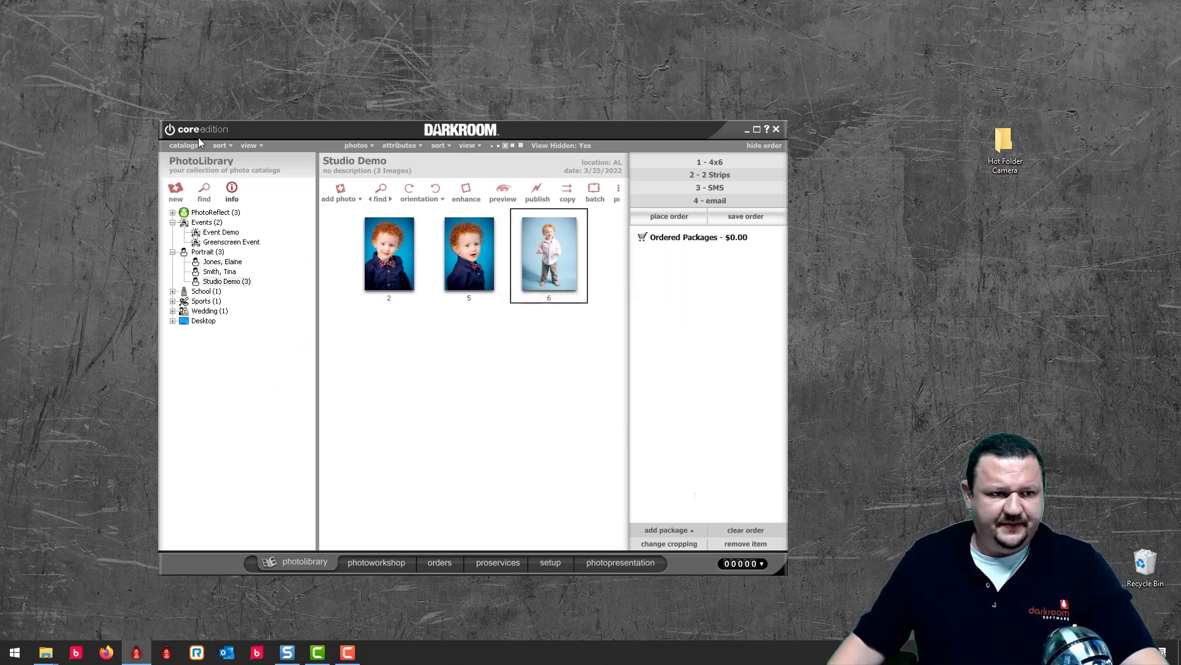
left_click(228, 233)
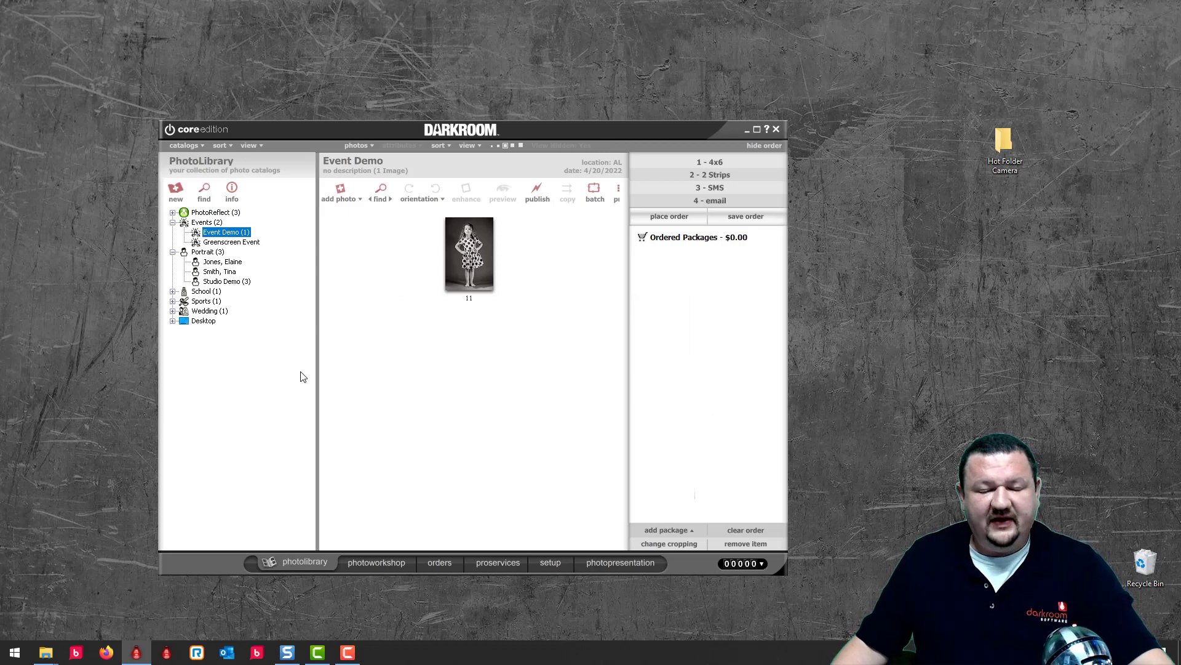
double_click(201, 224)
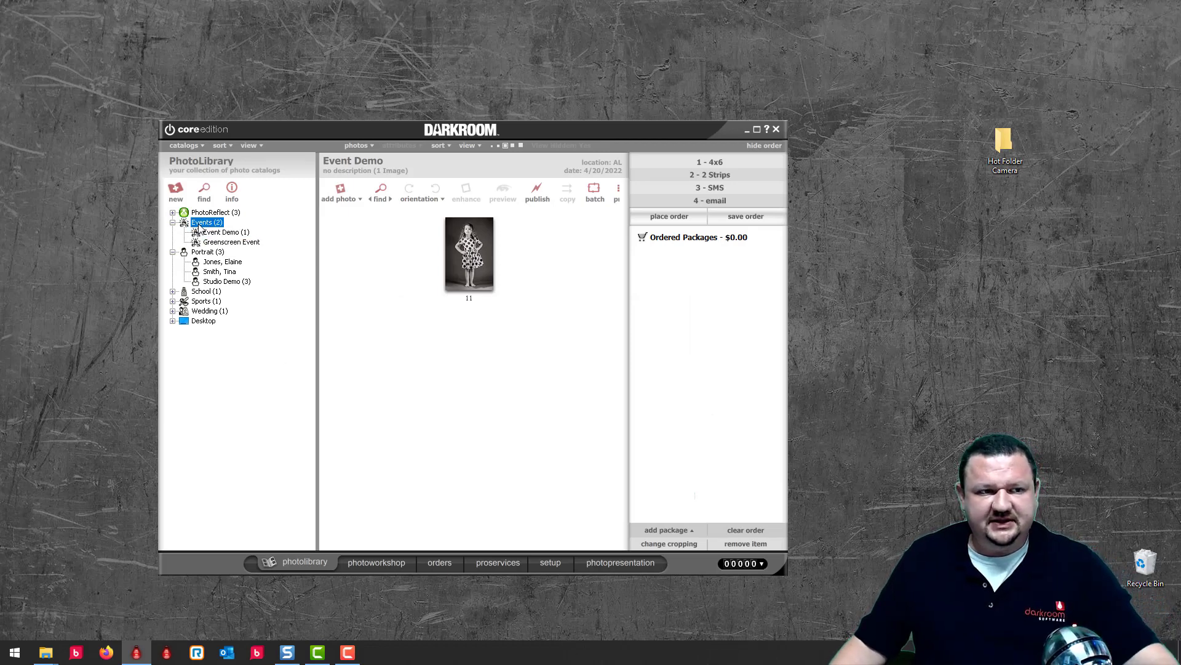
double_click(211, 227)
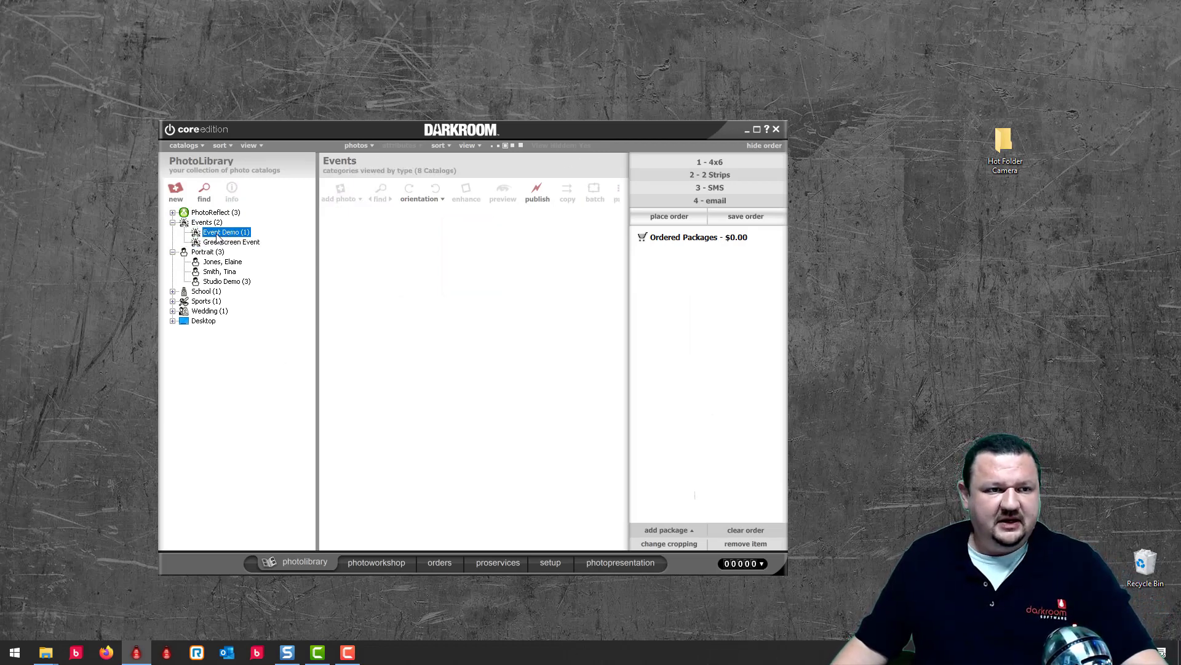
double_click(215, 232)
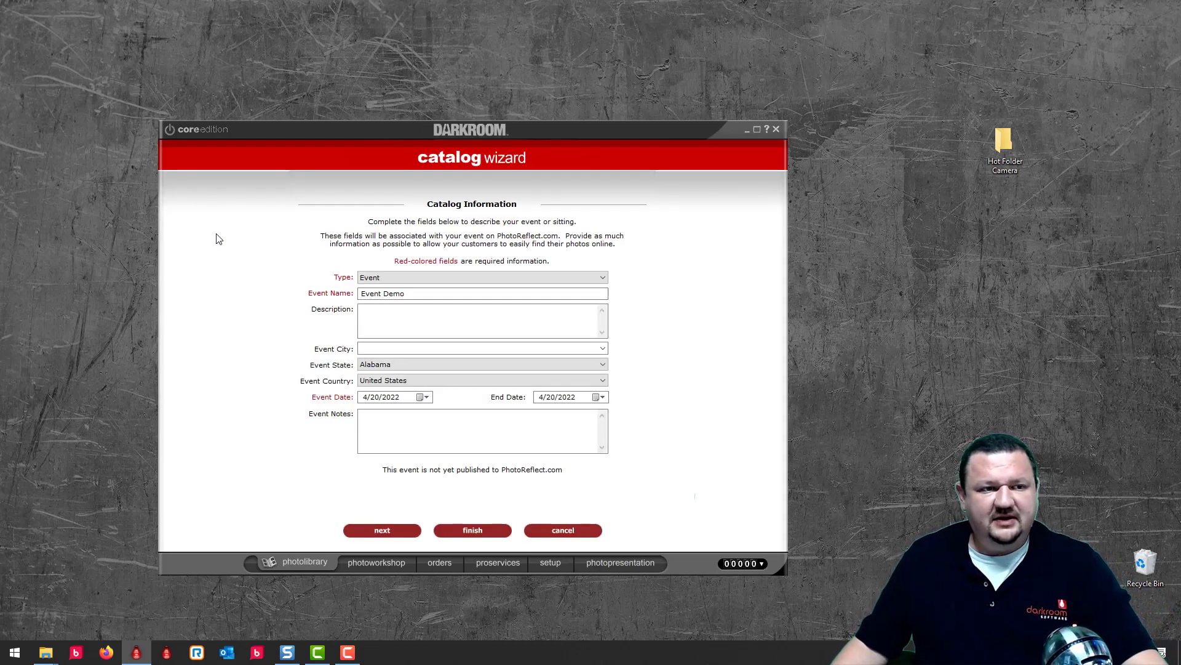
Look through the catalog Type list, then cancel the Event Demo catalog wizard without changes
left_click(483, 279)
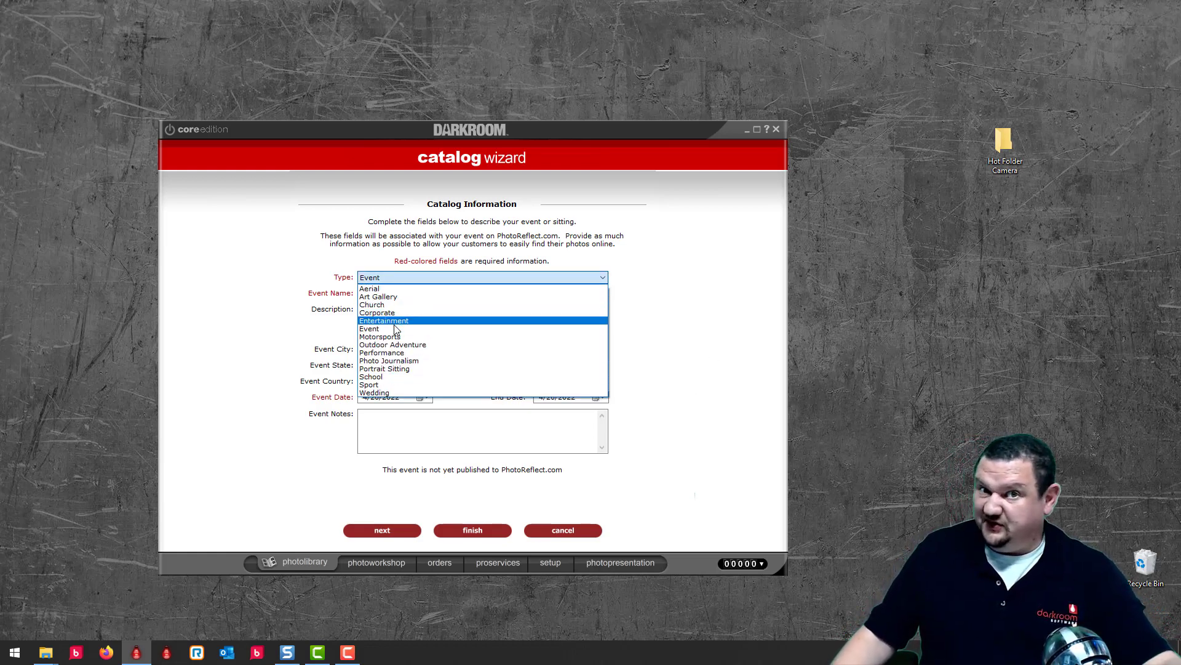
left_click(563, 531)
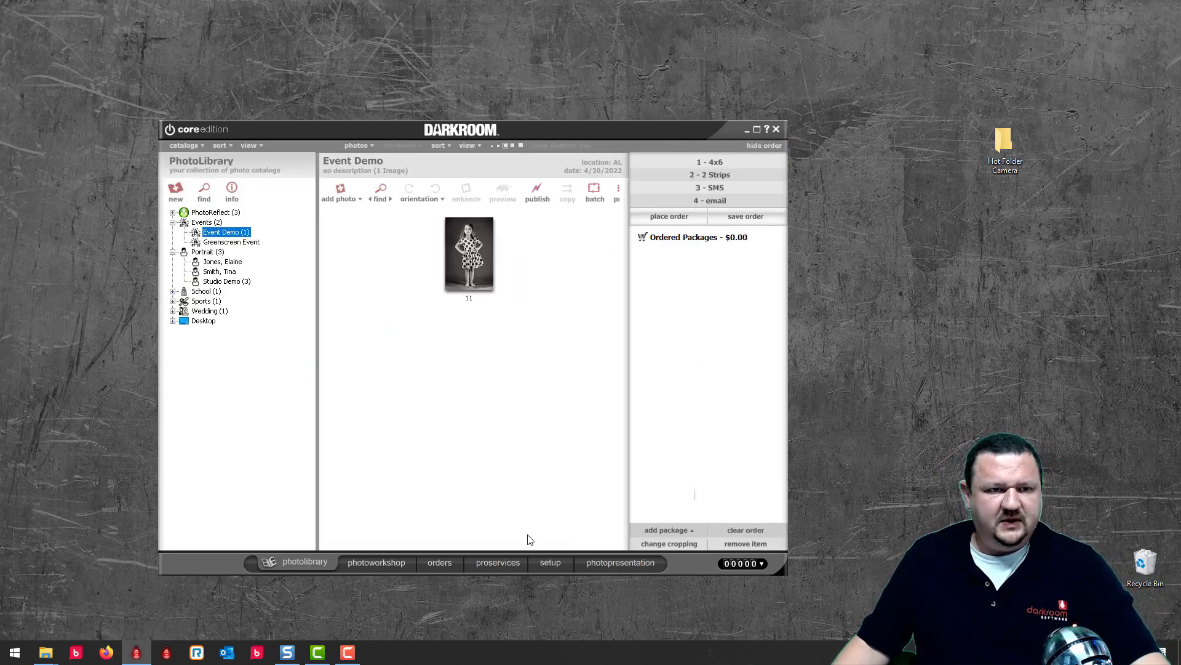
Browse Event Demo in presentation mode with larger previews, stepping through photos with arrow keys, then exit
left_click(628, 565)
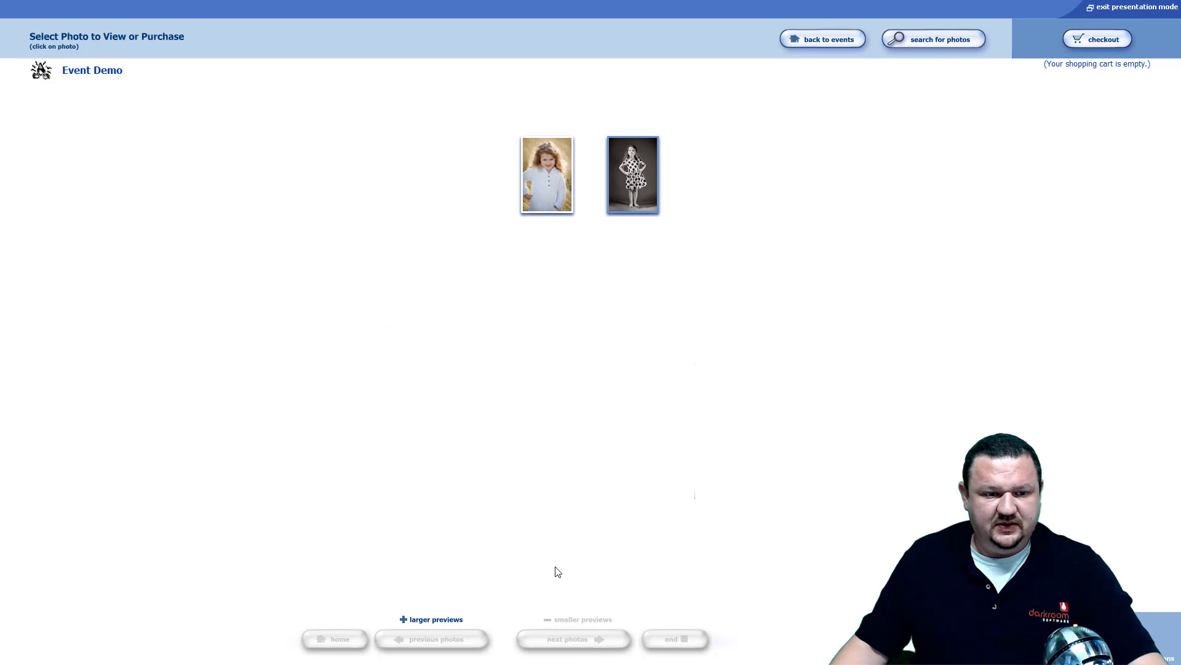
left_click(422, 617)
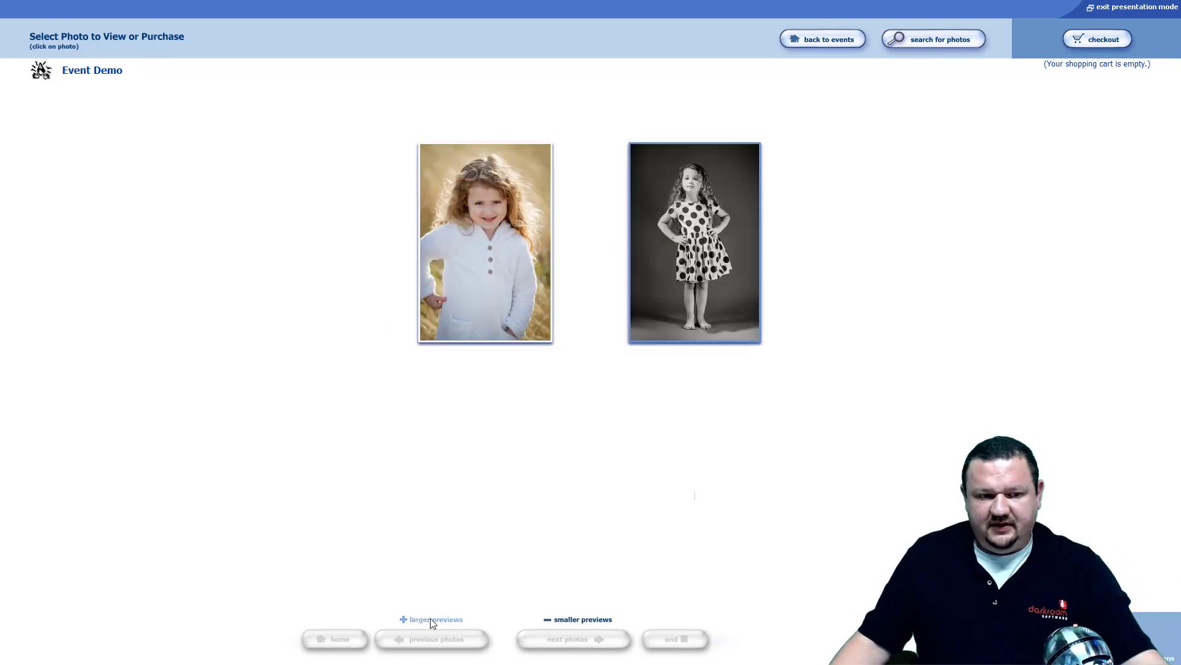
left_click(715, 201)
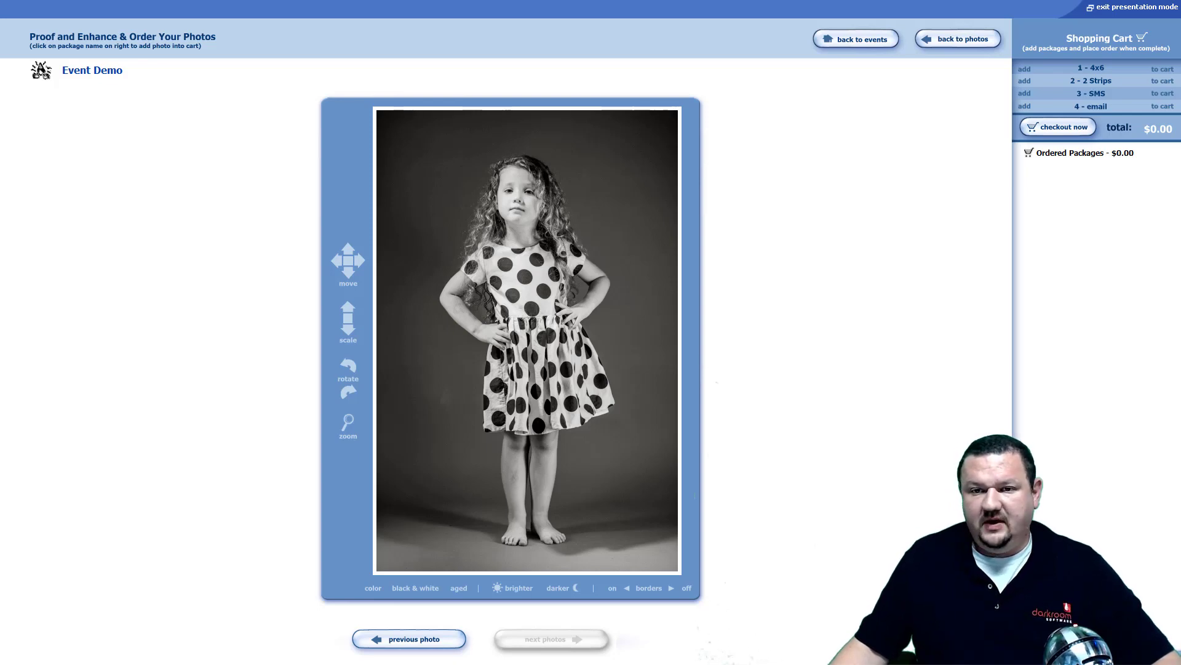
key("Left")
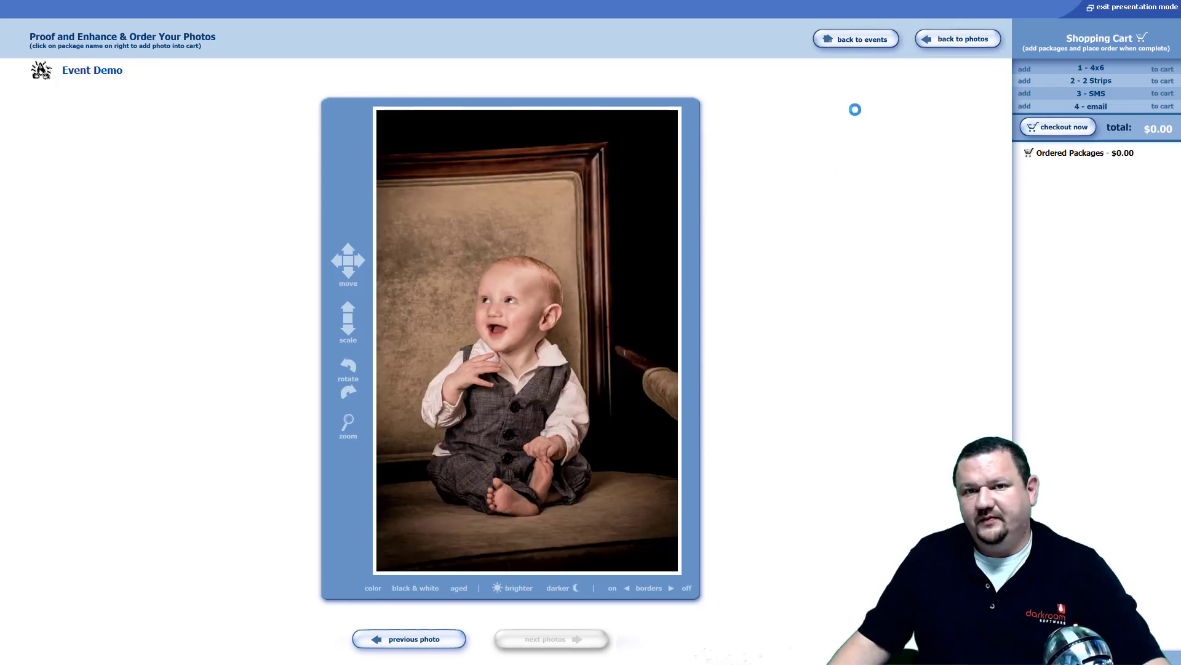
key("Left")
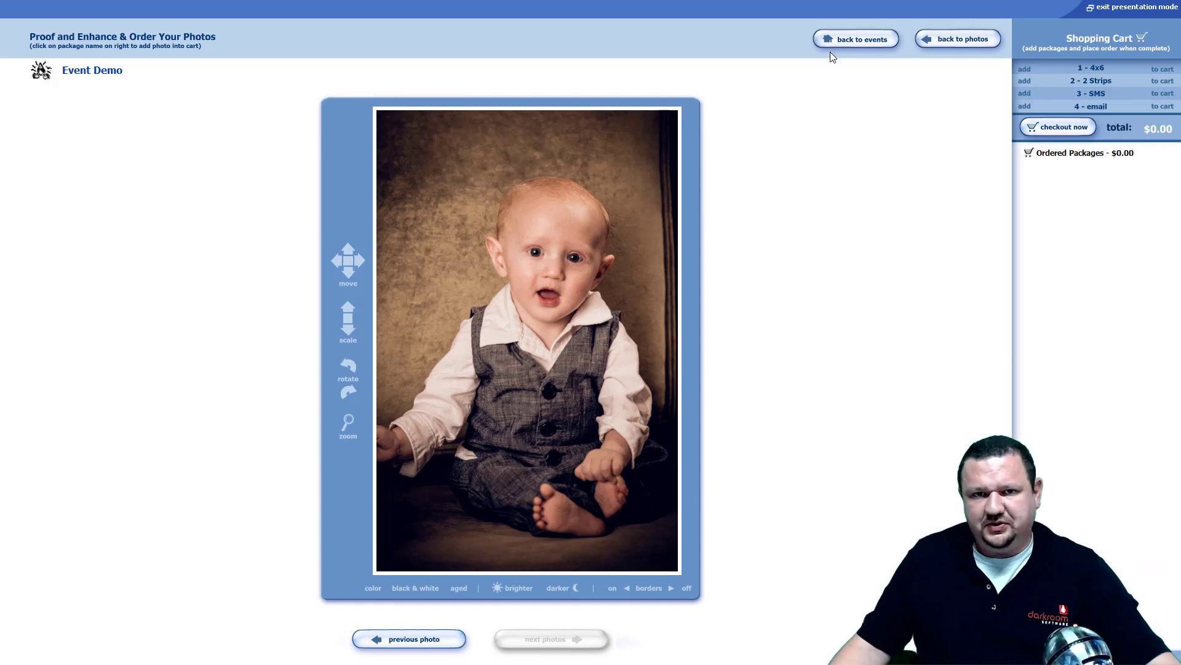
left_click(953, 39)
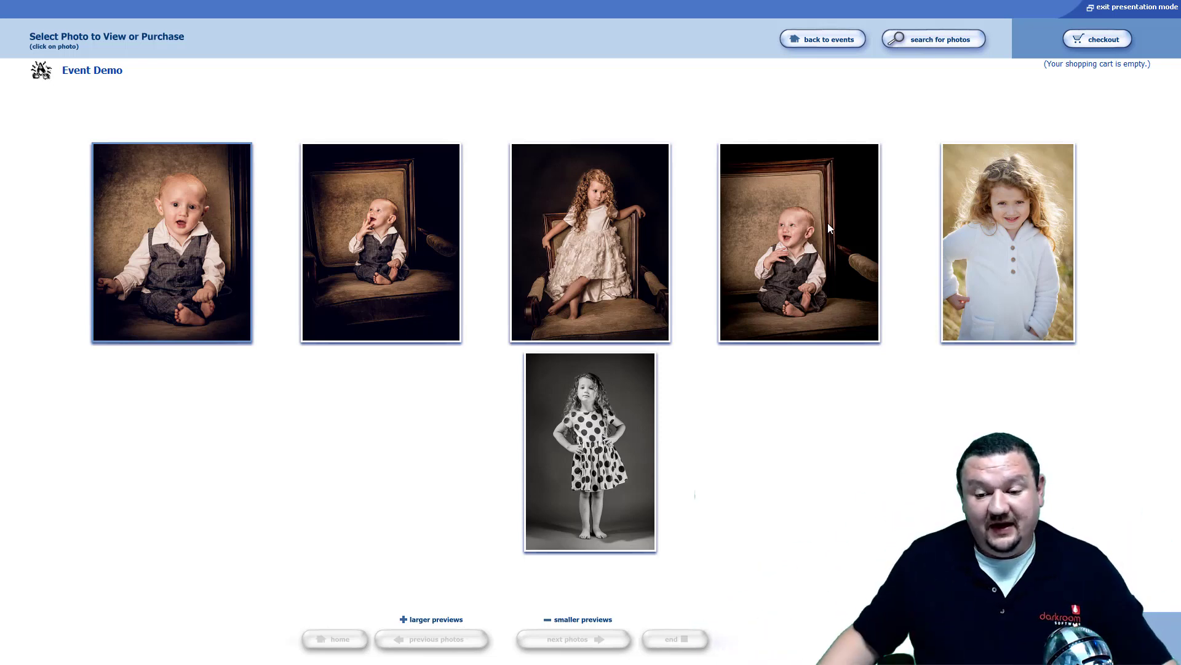
left_click(1136, 7)
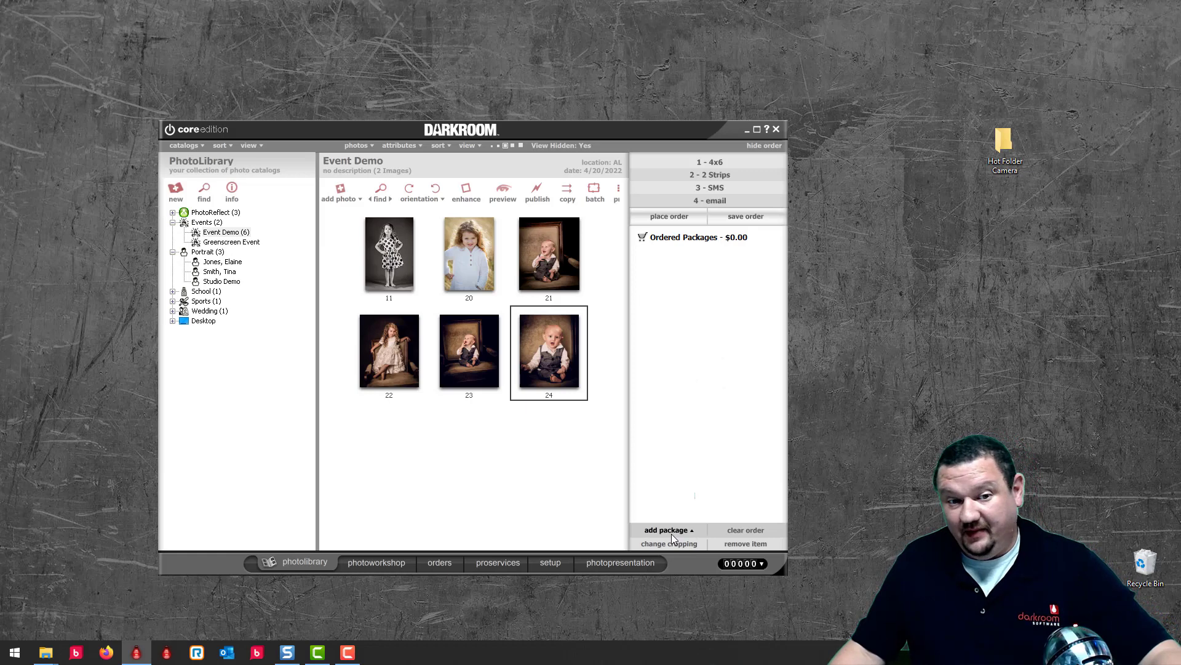
left_click(671, 533)
mouse_move(689, 516)
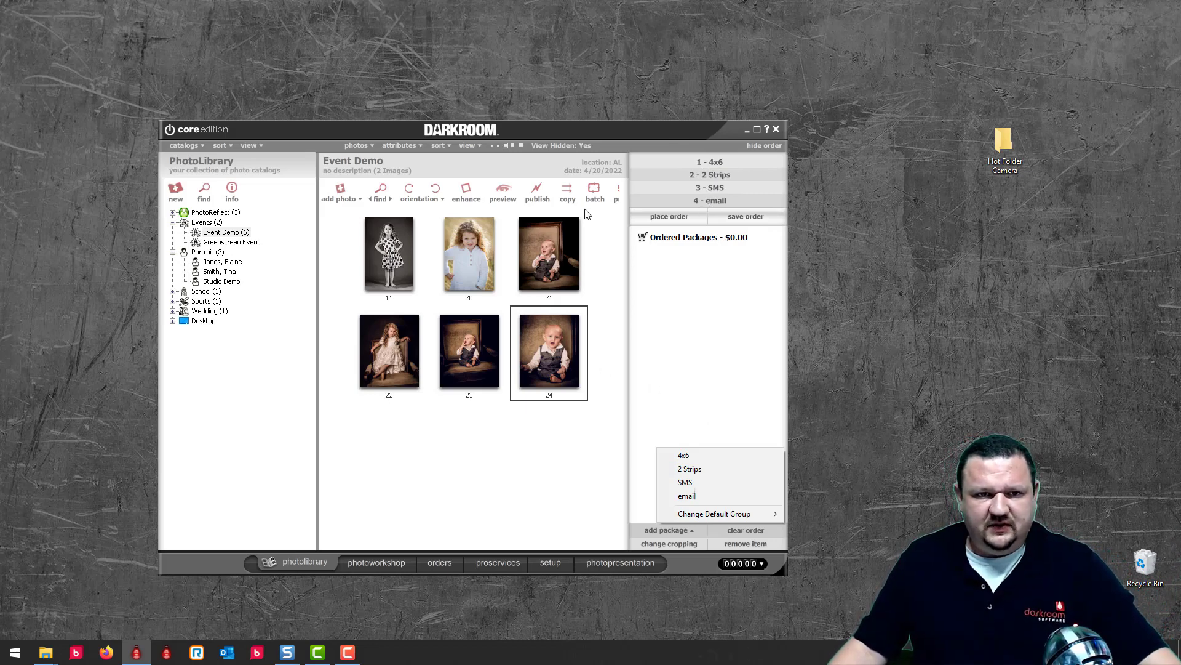
left_click(710, 162)
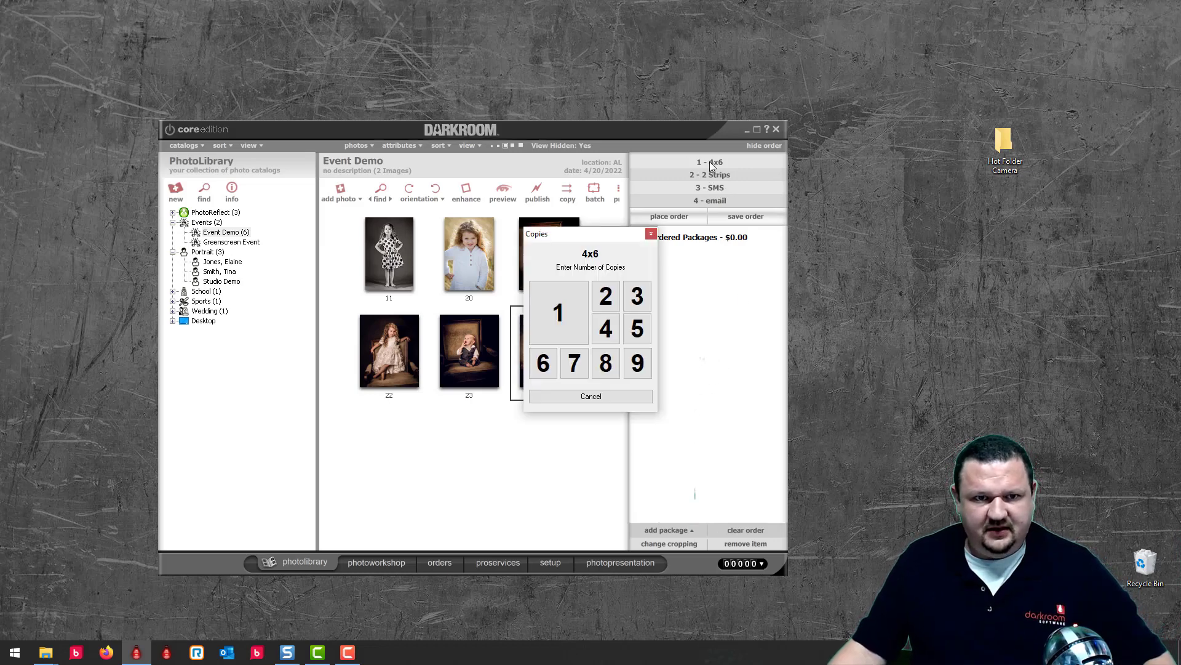
left_click(534, 307)
left_click_drag(529, 241, 670, 287)
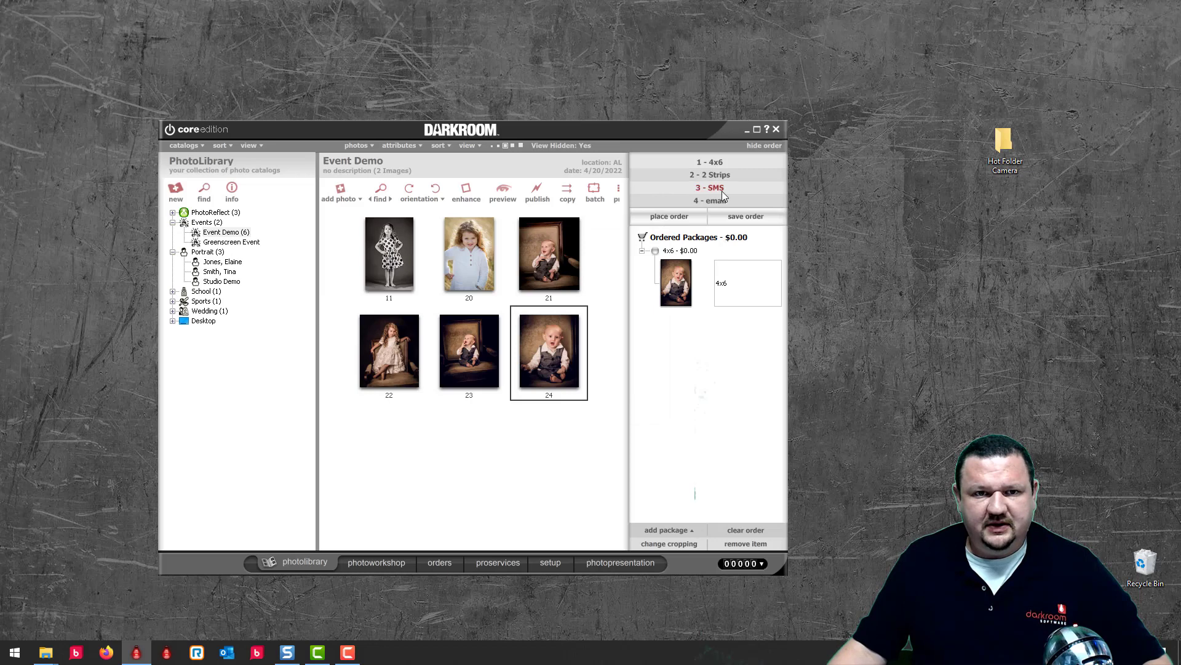
left_click(555, 255)
left_click(712, 166)
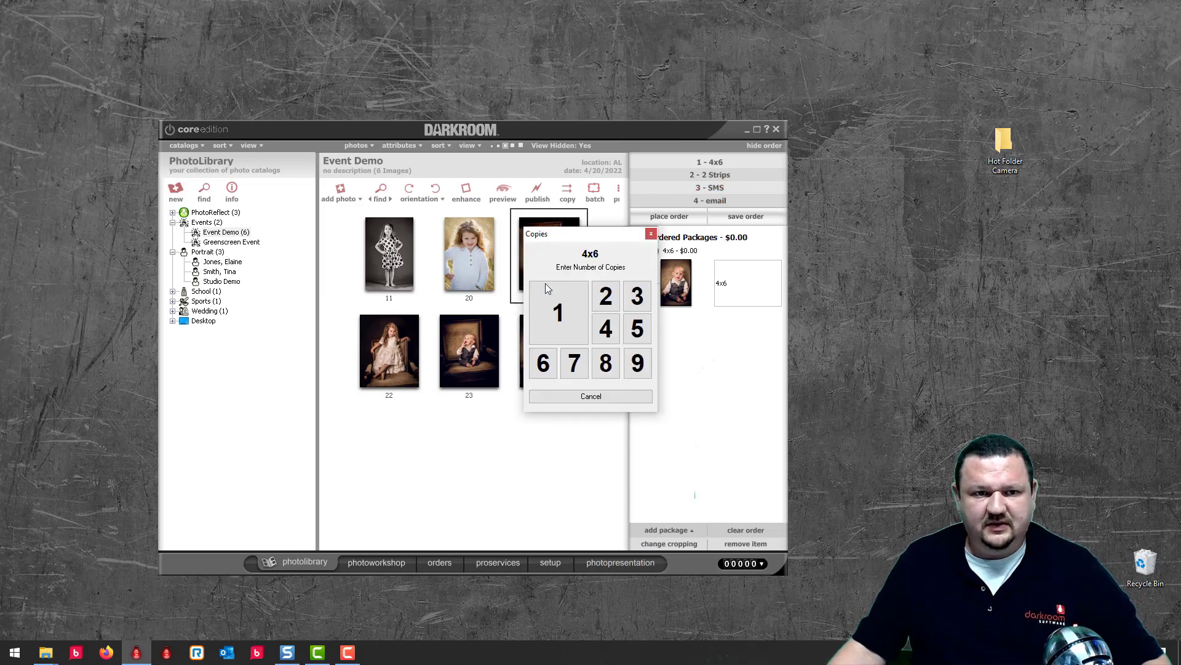
left_click(550, 298)
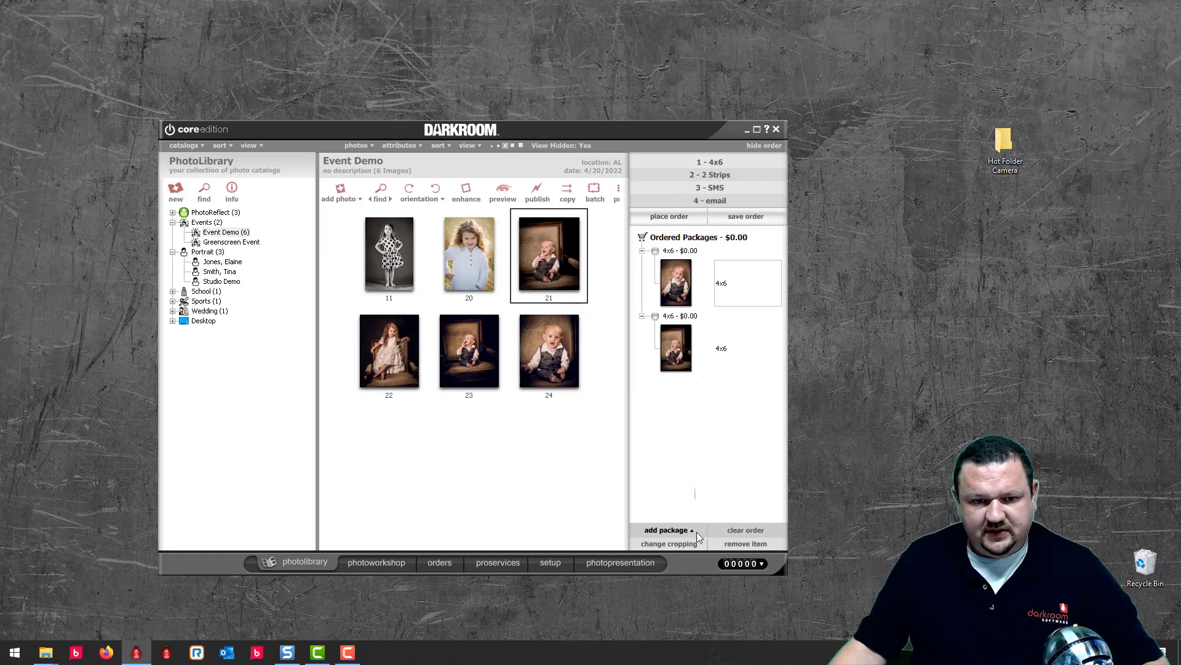
left_click(746, 530)
left_click(598, 362)
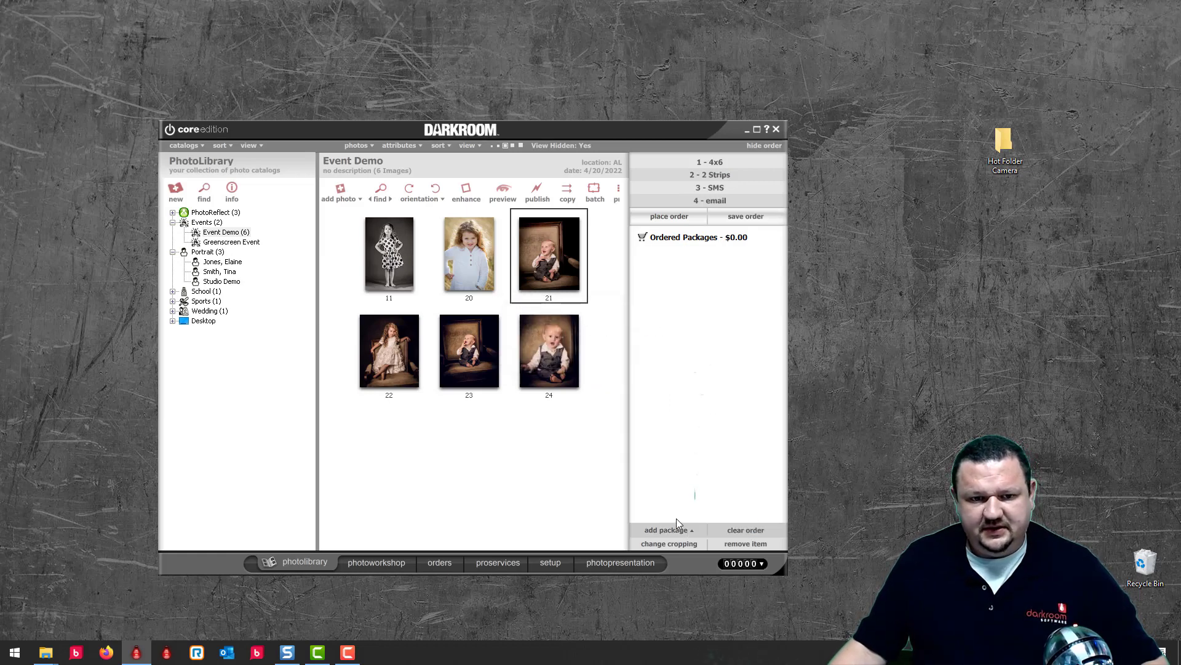
Switch to the Standard package group, order one 8x10 of photo 21 for $15.00, and open presentation mode
left_click(681, 528)
mouse_move(683, 517)
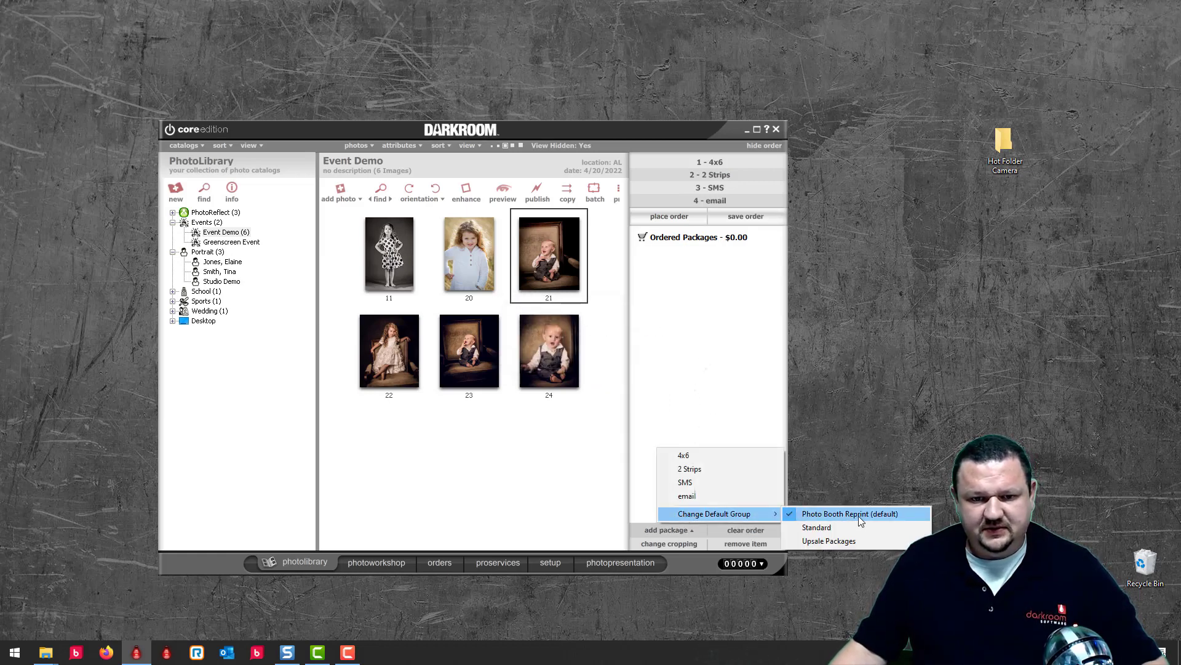
left_click(828, 541)
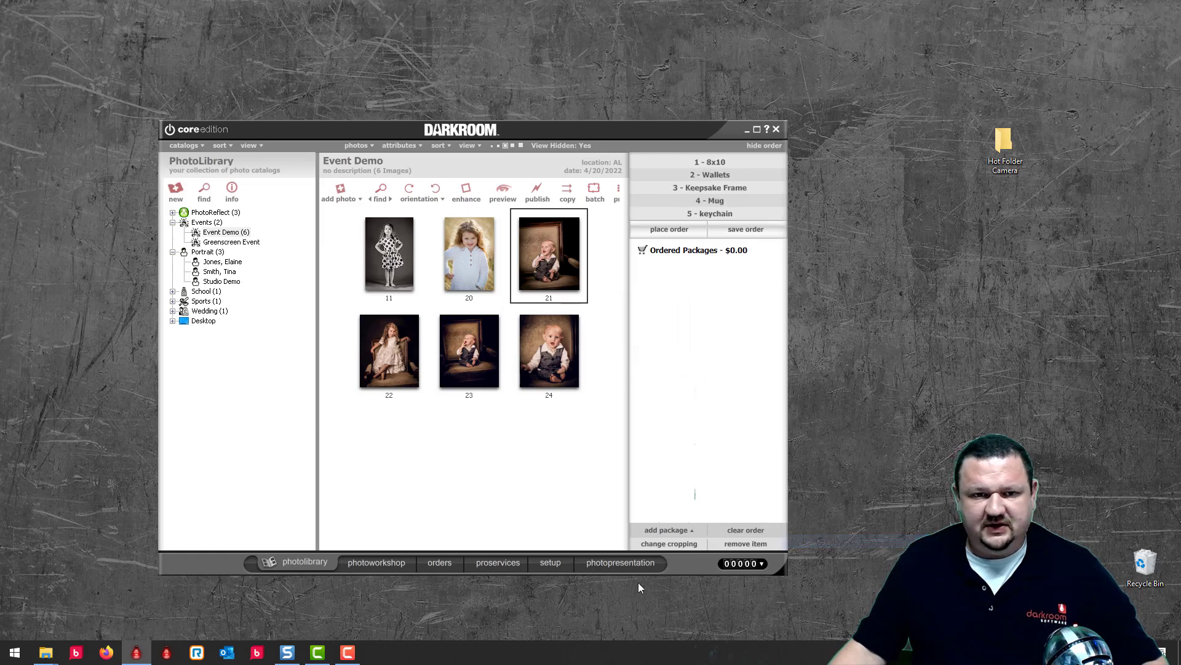
left_click(749, 167)
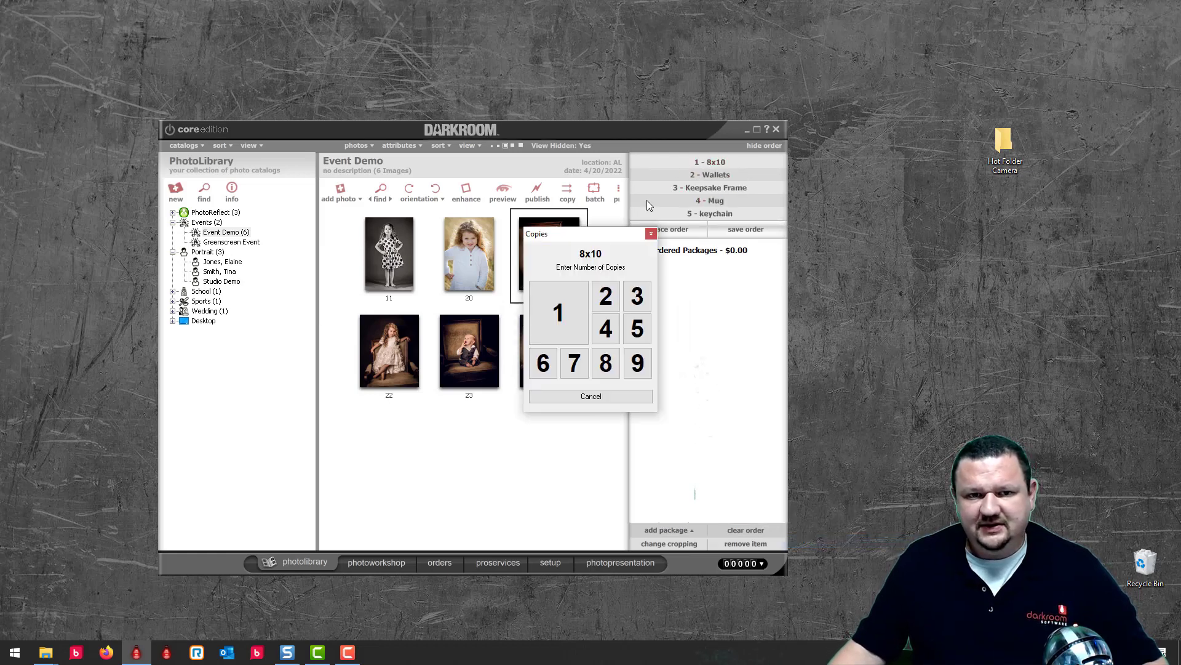
left_click(549, 323)
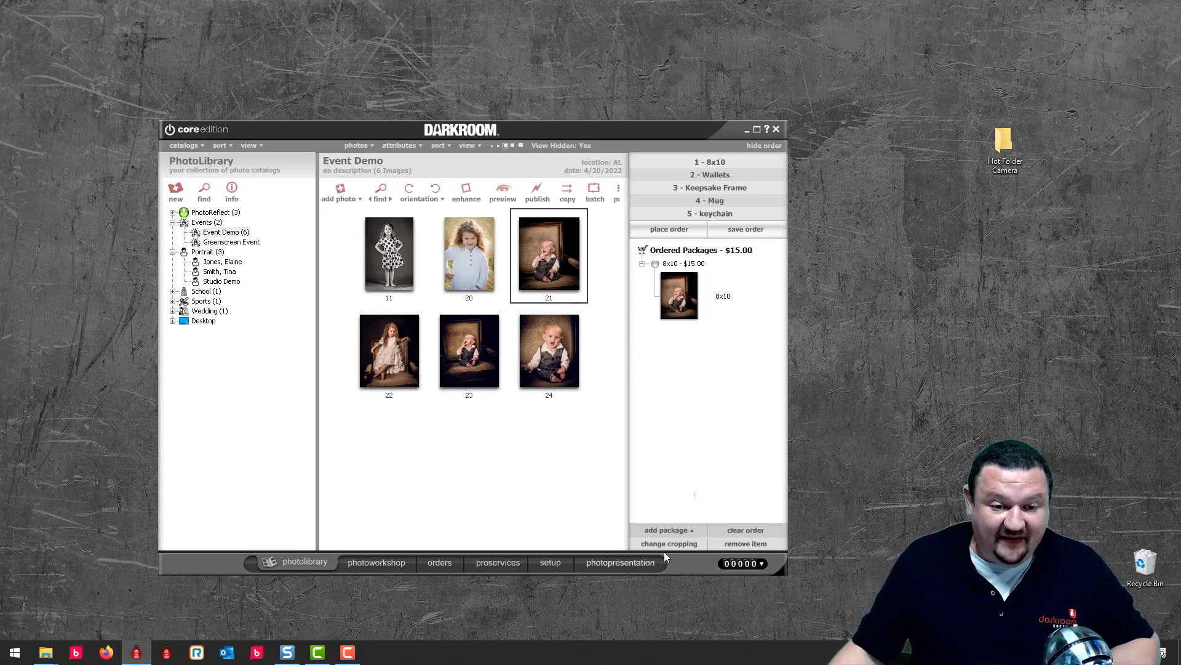
left_click(634, 563)
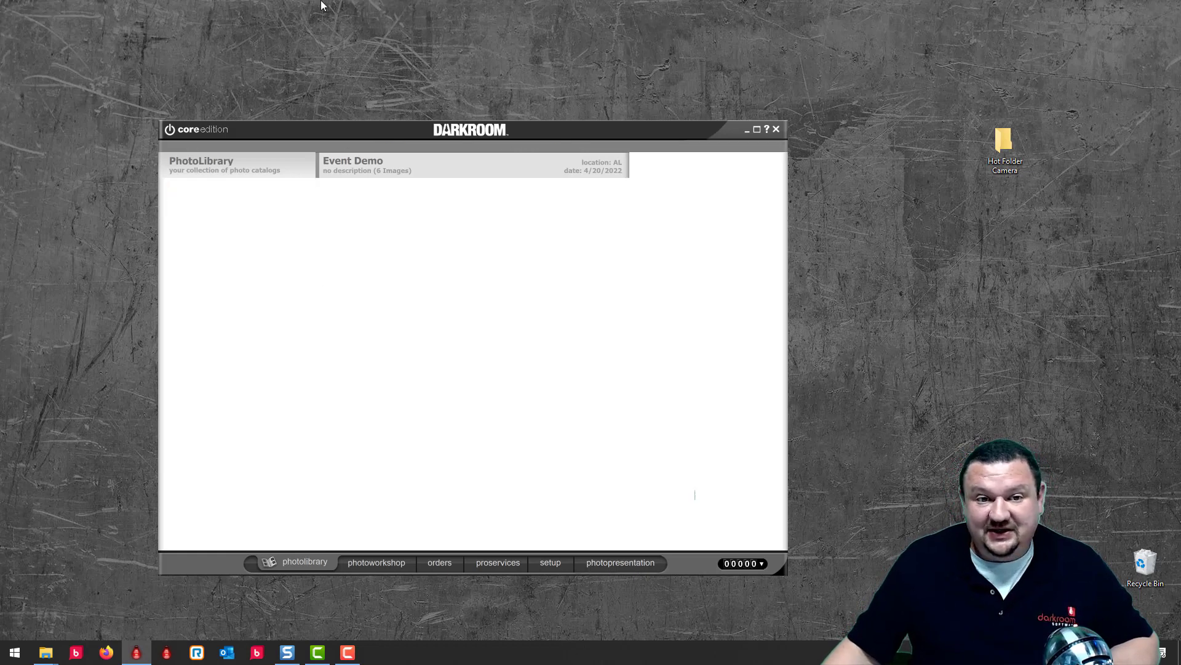